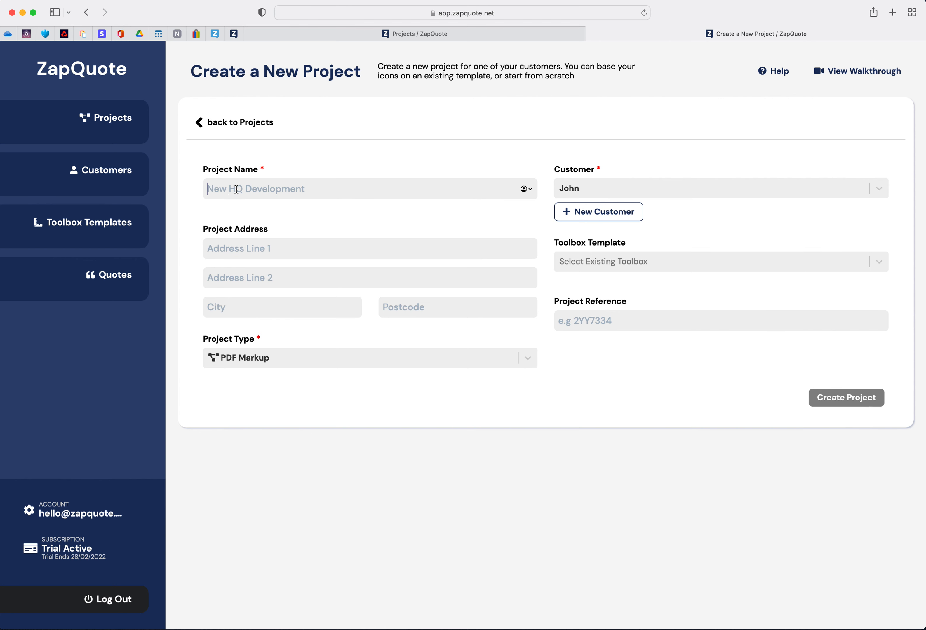
Create a project named Blank for the first listed customer, with the Blank Markup type and the Electrical London toolbox template.
type("Blank")
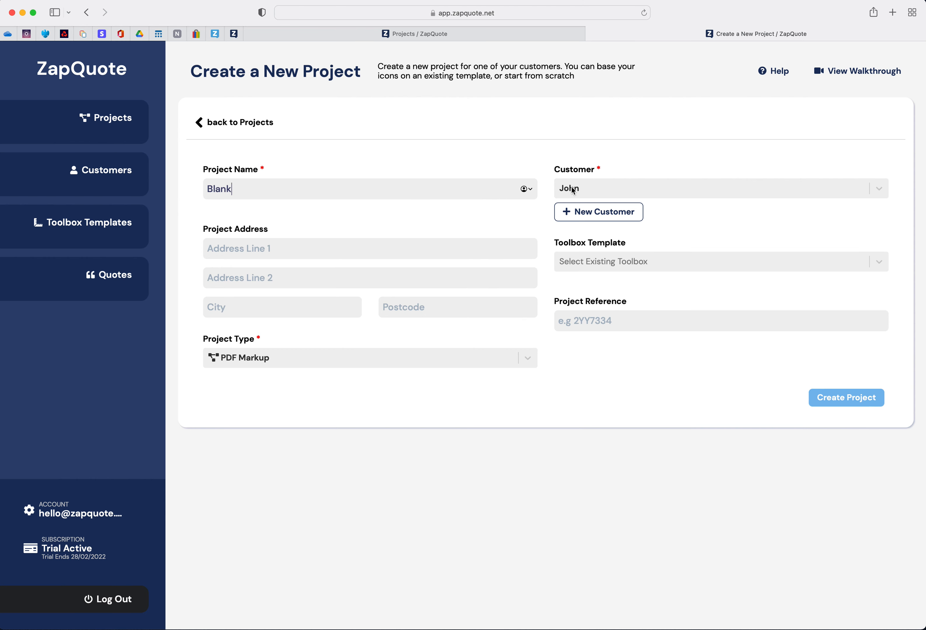
left_click(879, 188)
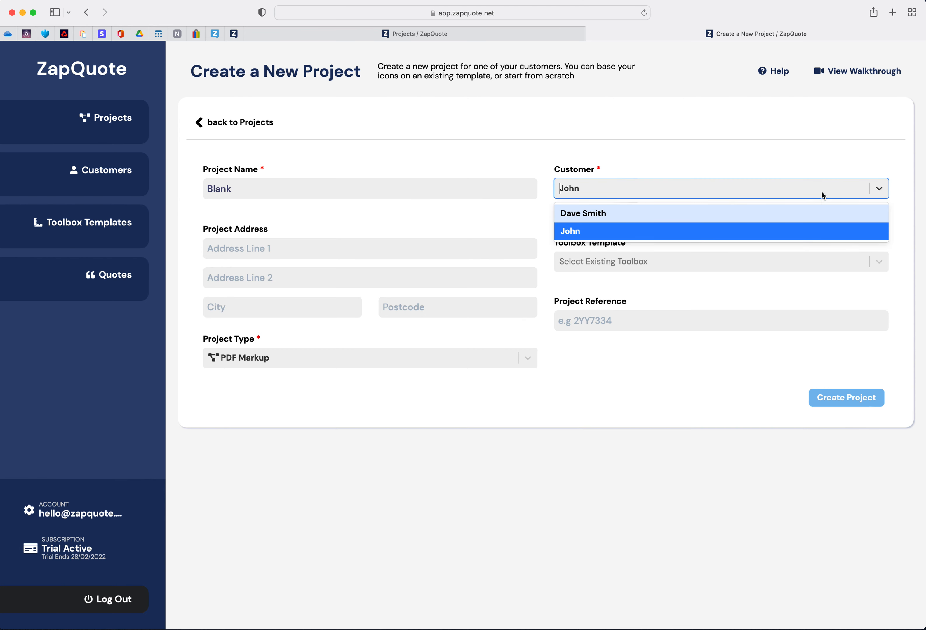
left_click(623, 215)
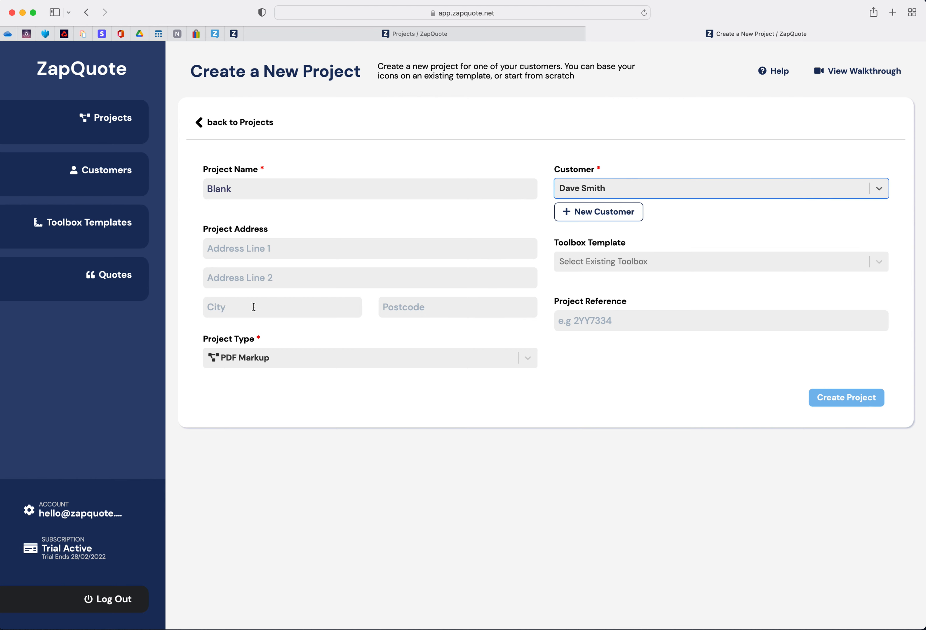
left_click(528, 359)
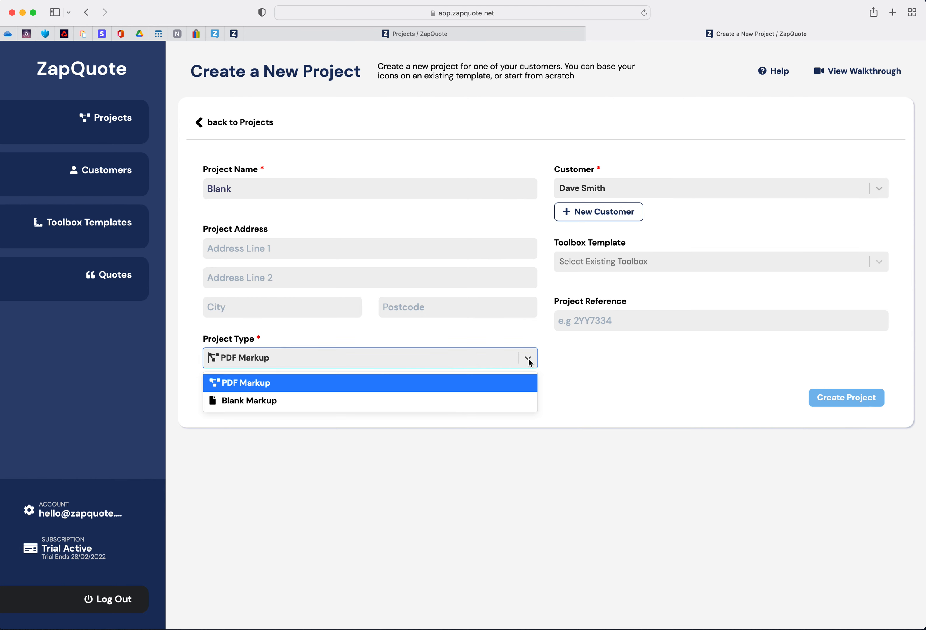
left_click(268, 402)
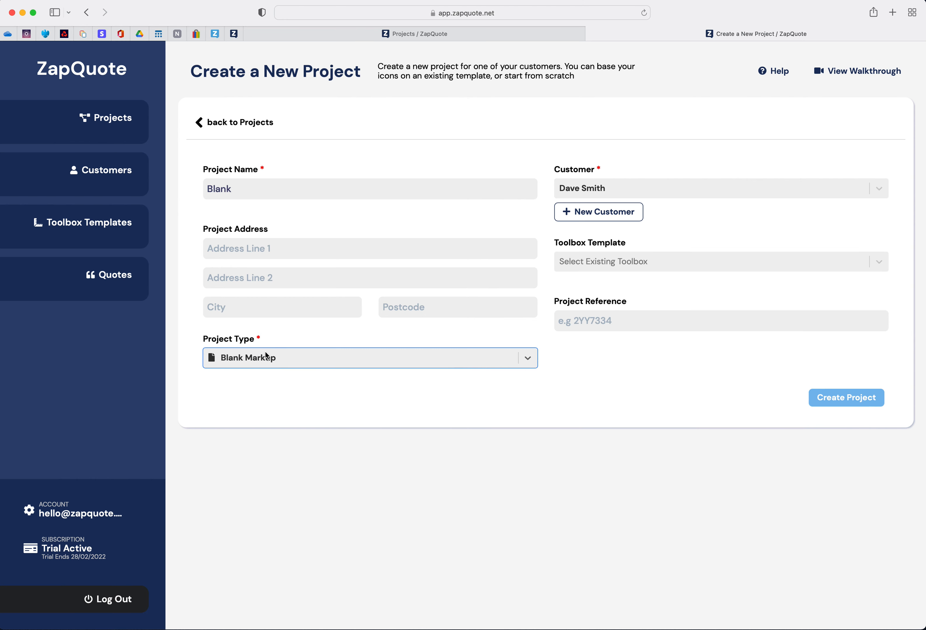
left_click(881, 264)
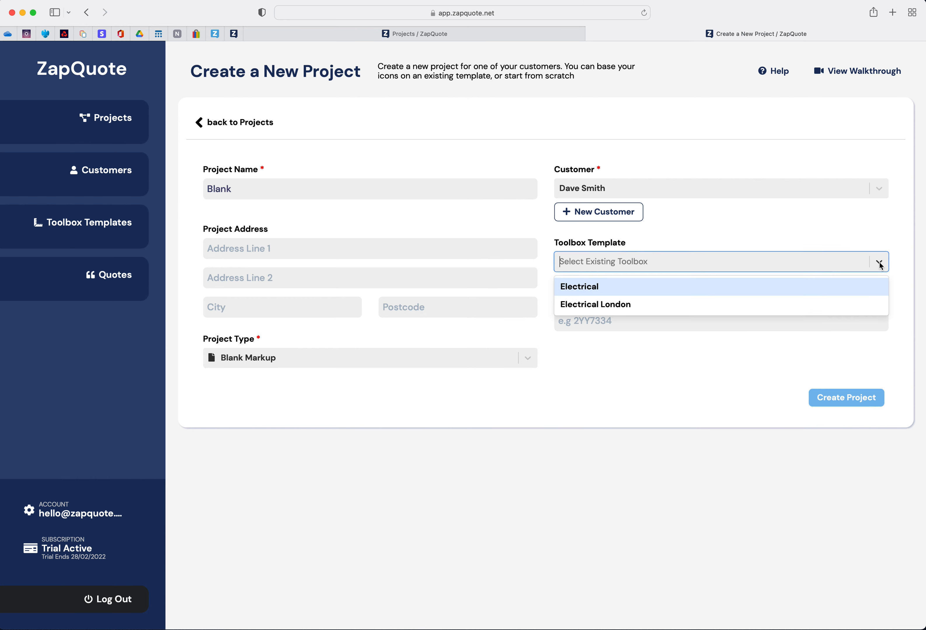
left_click(639, 307)
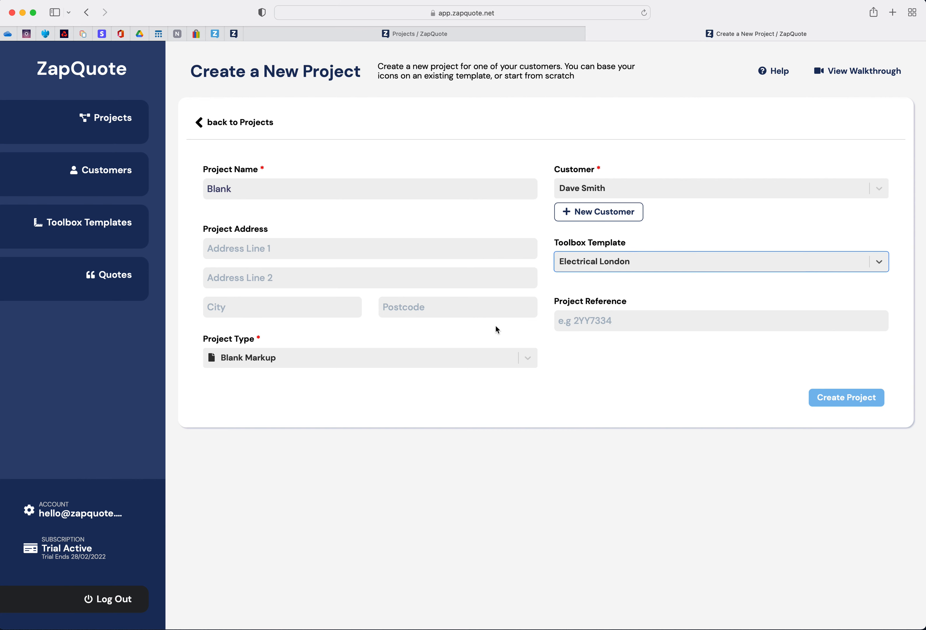
left_click(842, 401)
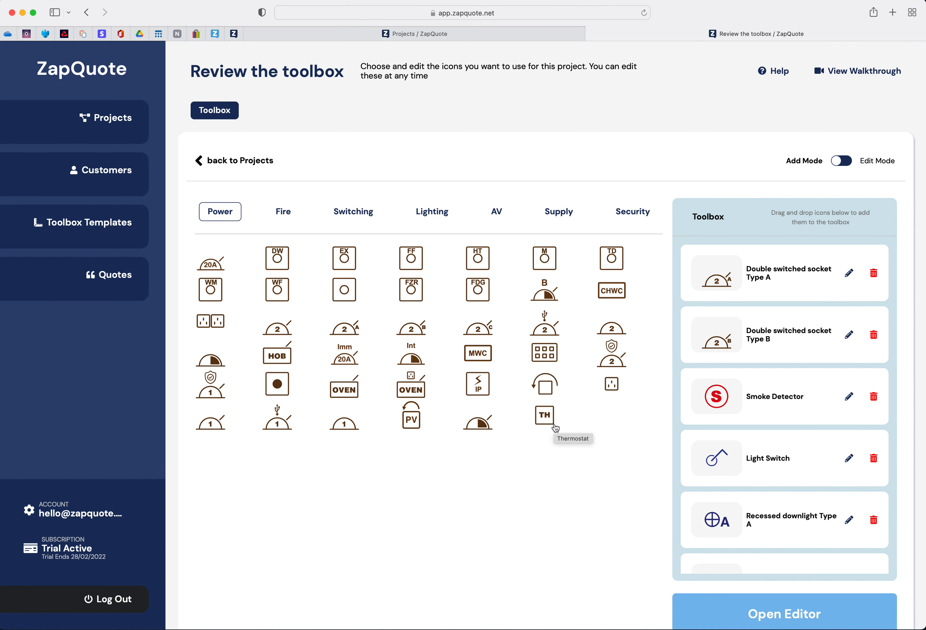
Switch the project toolbox to Edit Mode and set the Light Switch's price to supply to 15.
scroll(565, 428, "down", 2)
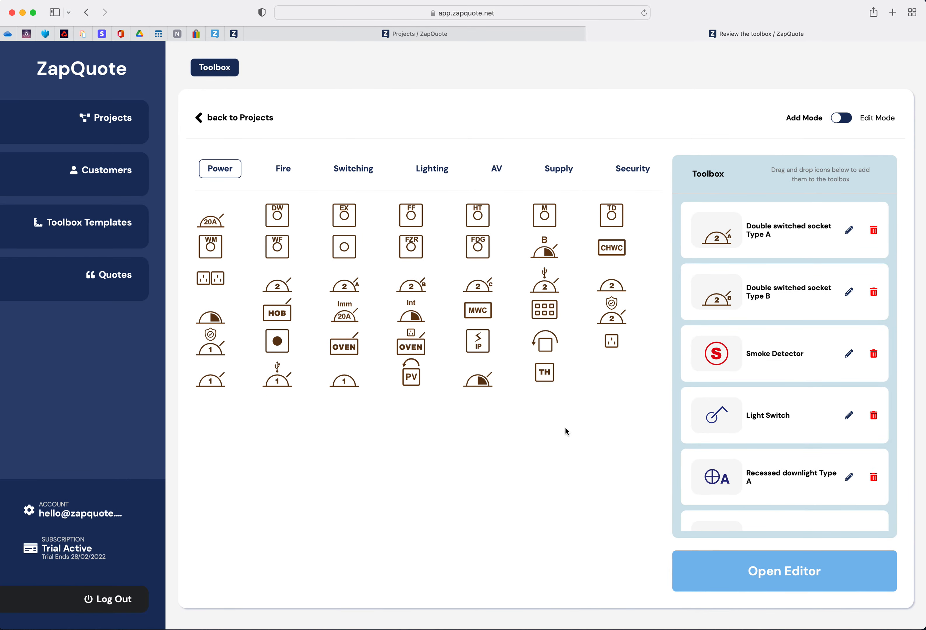
left_click(837, 119)
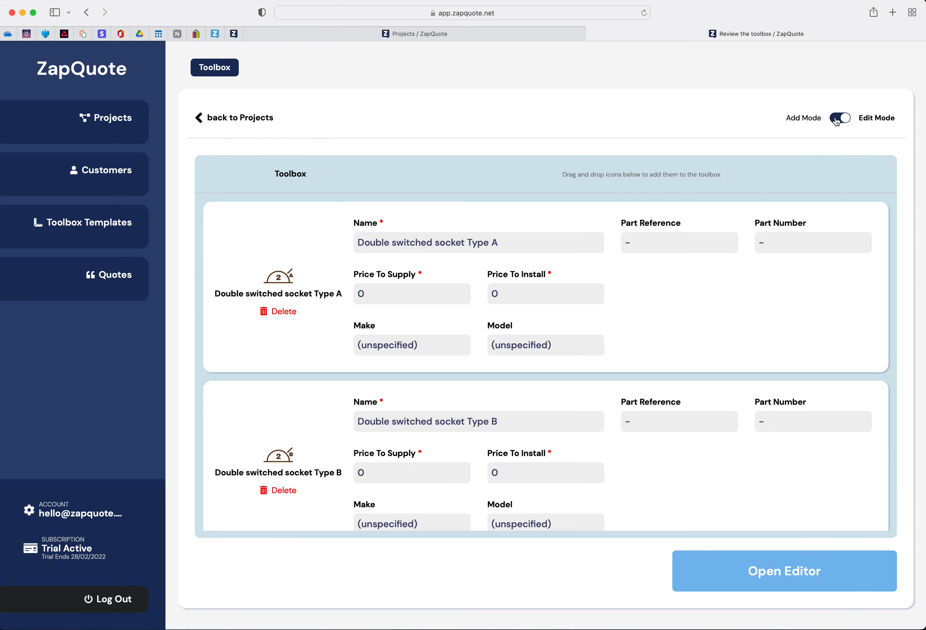
scroll(570, 317, "down", 10)
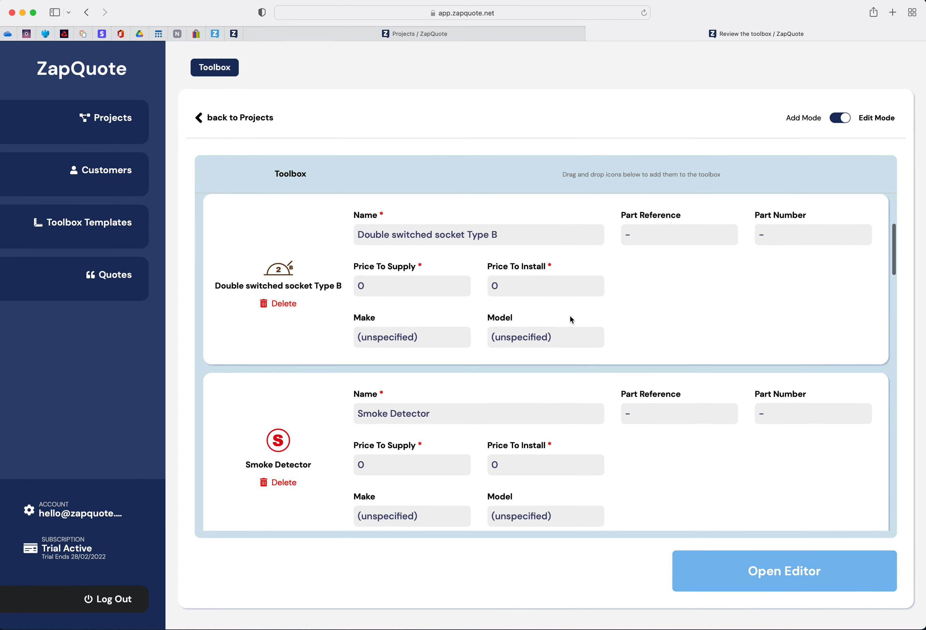
scroll(569, 315, "down", 2)
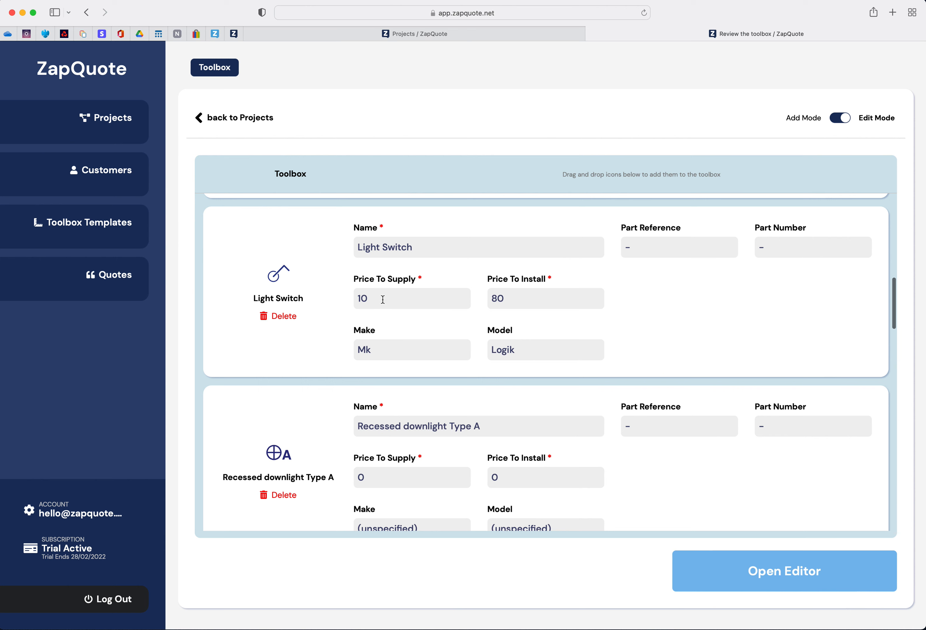
left_click_drag(388, 299, 345, 302)
type("15")
Open the markup editor and outline a square room in the upper-left corner of the blank page.
left_click(786, 576)
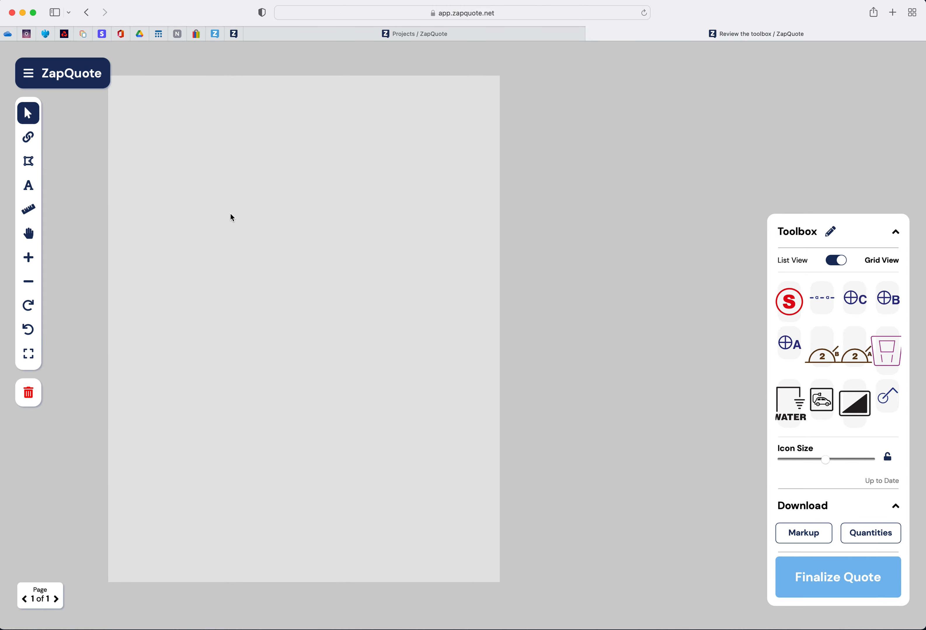
left_click(29, 163)
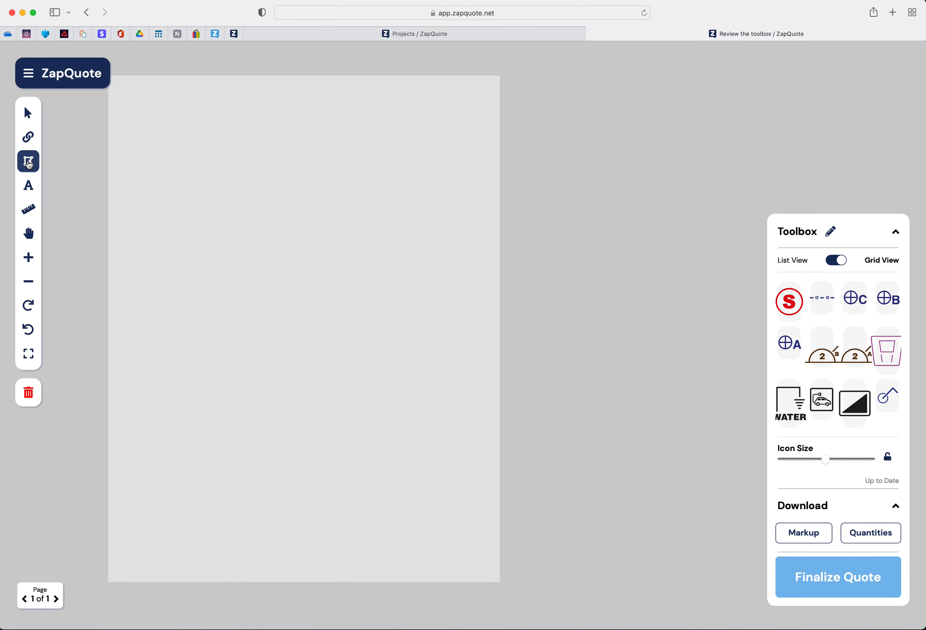
left_click(132, 117)
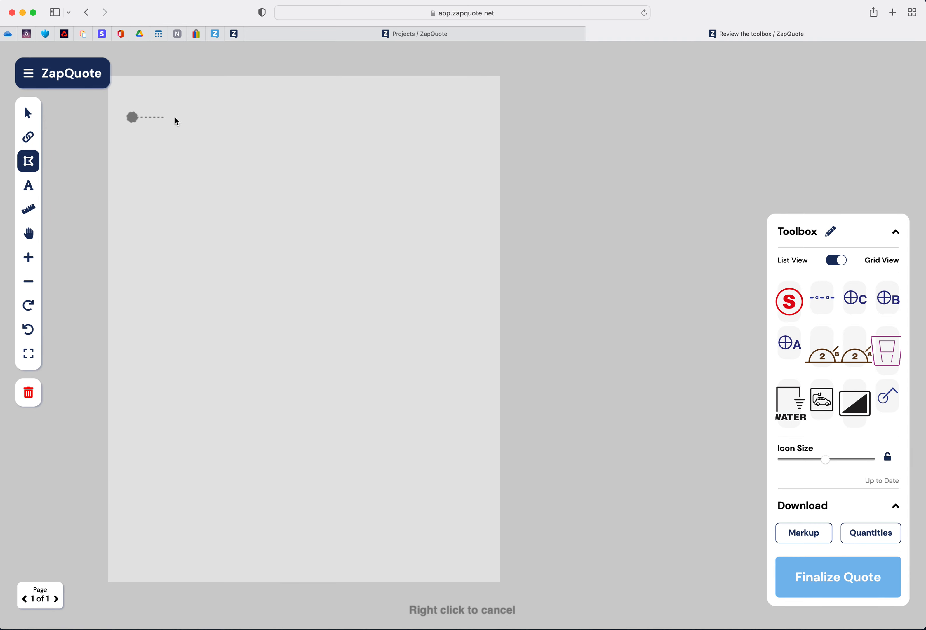
left_click(248, 118)
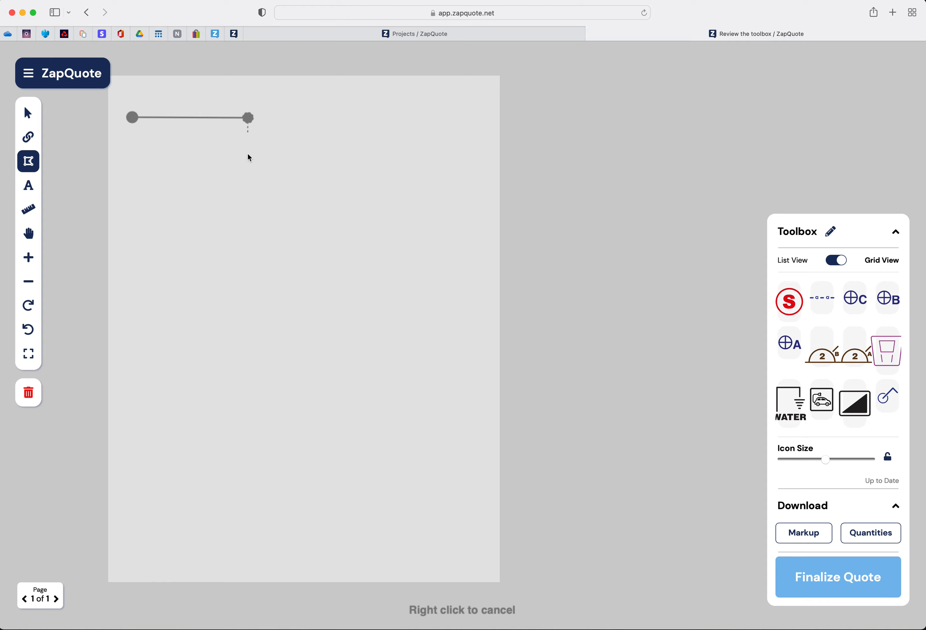
left_click(248, 236)
left_click(132, 237)
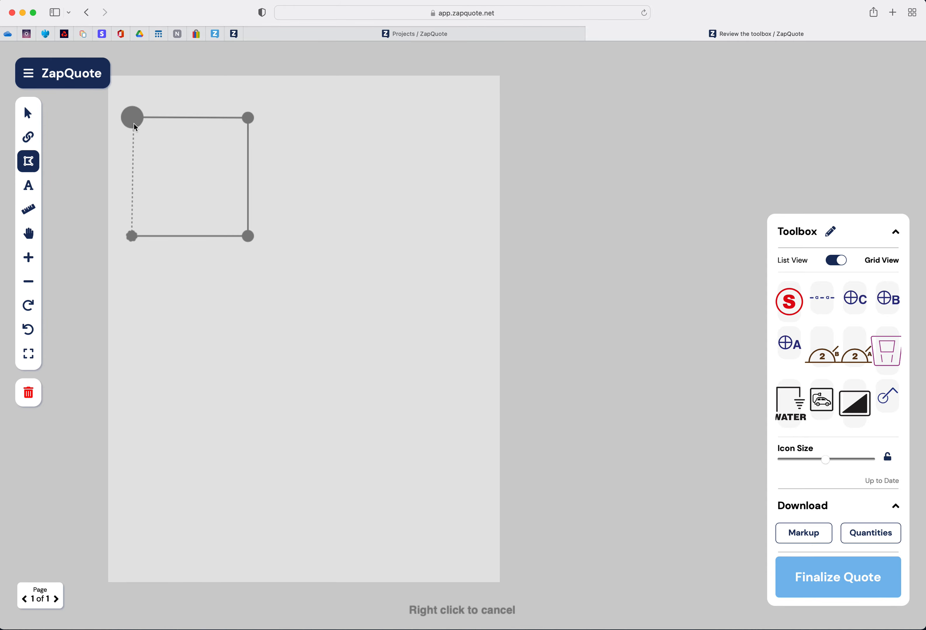
left_click(133, 118)
Rename the newly outlined room as Kitchen.
left_click(175, 178)
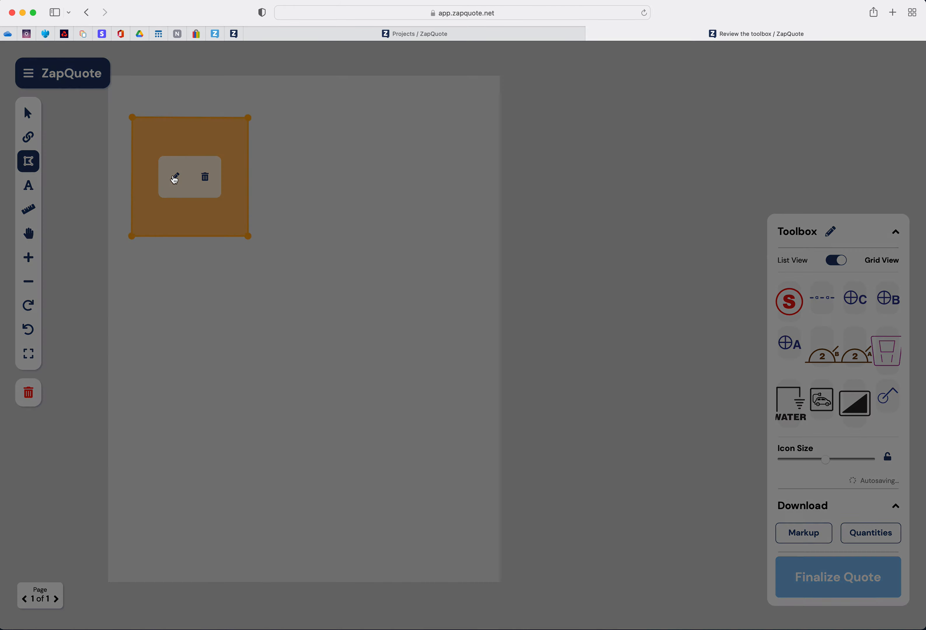
left_click_drag(759, 141, 692, 143)
type("Kitchen")
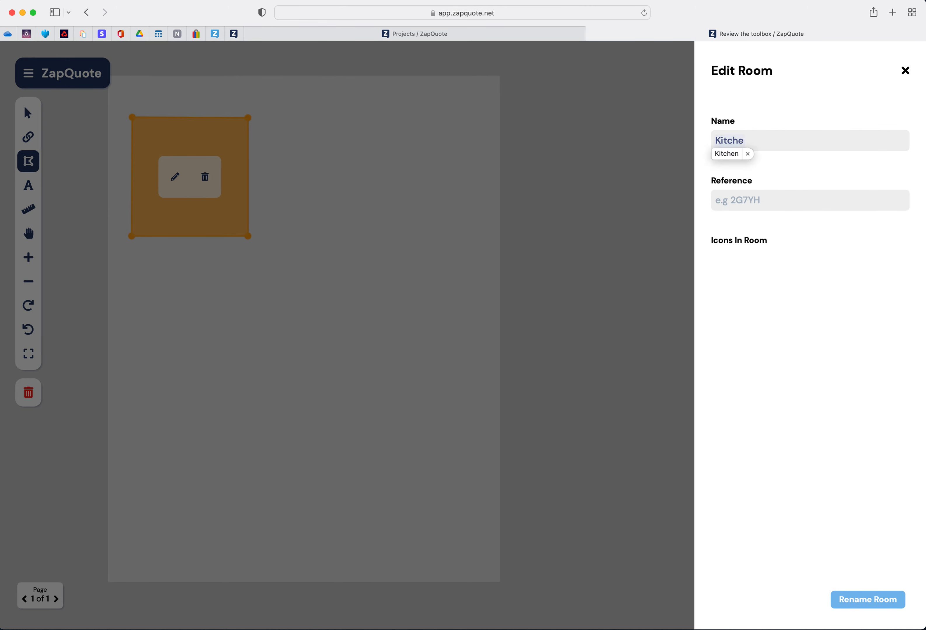
left_click(867, 602)
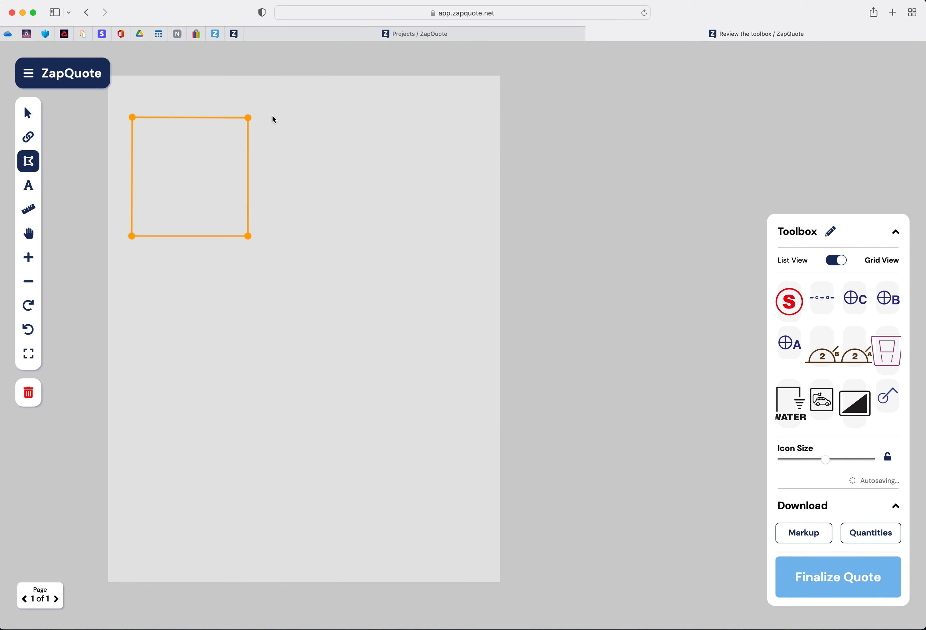
Outline a second four-sided room directly to the right of the Kitchen, at about the same height.
left_click(272, 115)
left_click(376, 117)
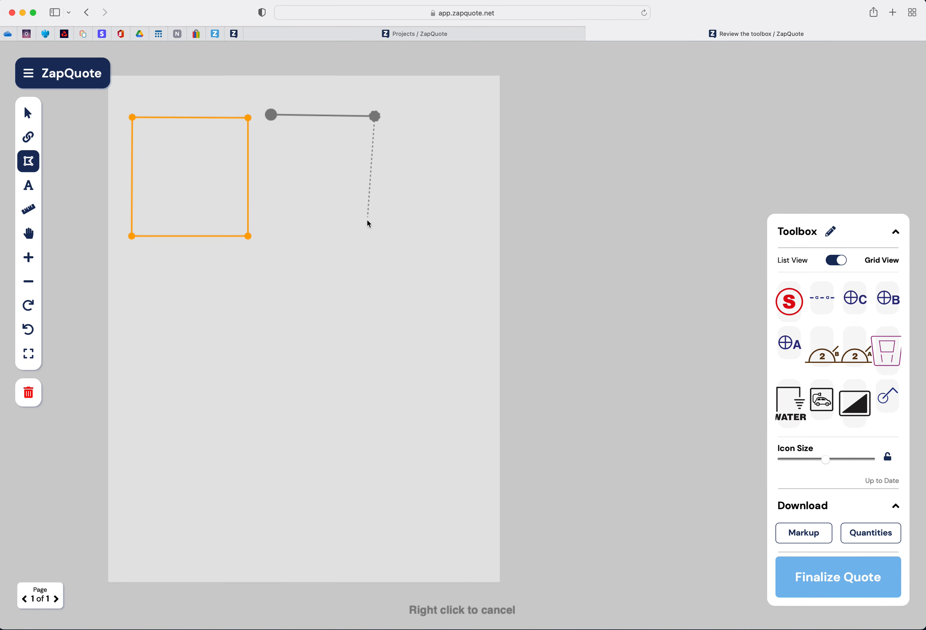
left_click(371, 235)
left_click(267, 235)
left_click(270, 115)
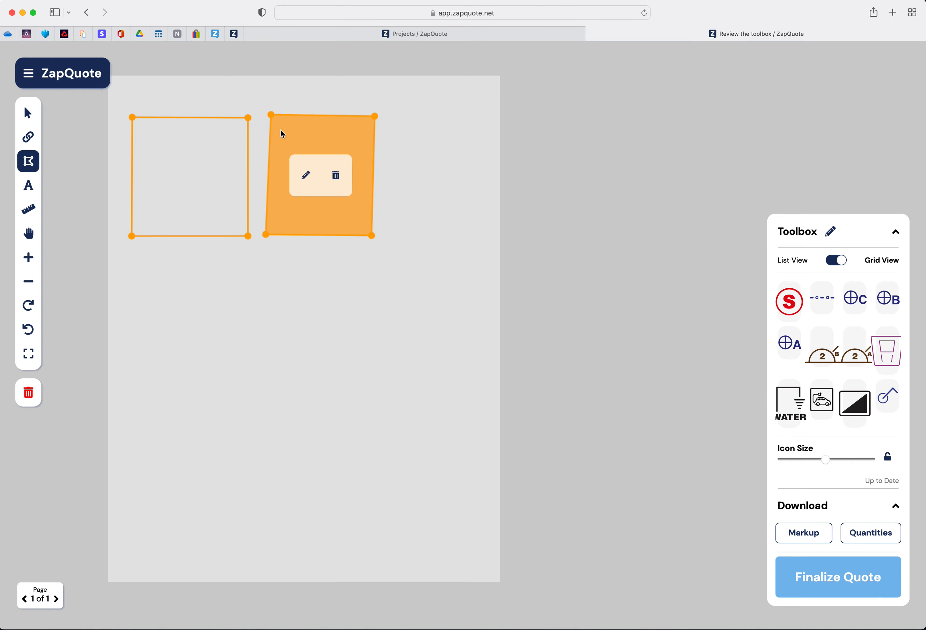
Rename the second room, beside the Kitchen, as Lounge.
left_click(306, 175)
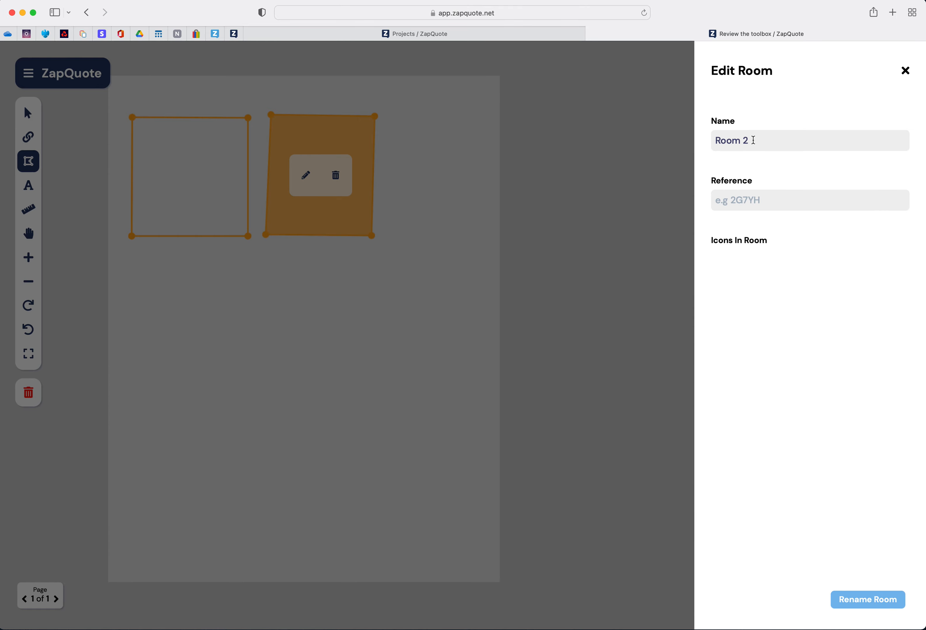
left_click_drag(754, 141, 690, 141)
type("Lounge")
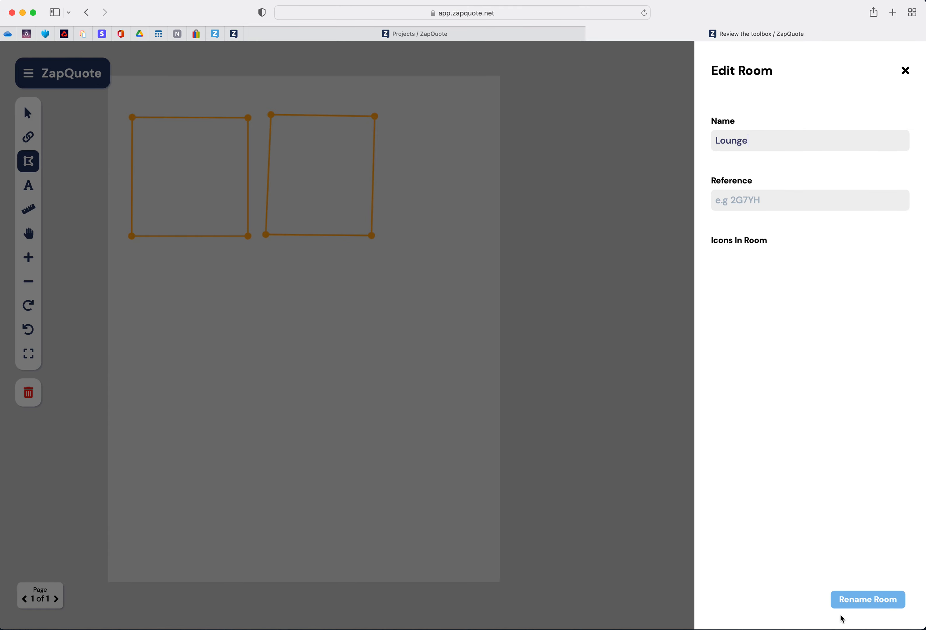
left_click(864, 605)
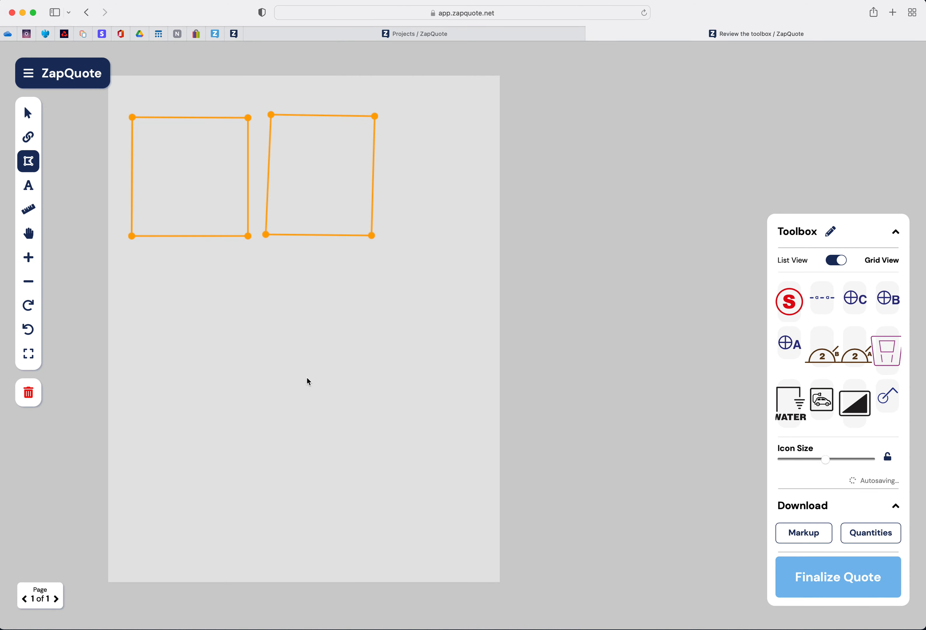
Outline a third four-sided room directly below the Kitchen, matching its width.
left_click(129, 256)
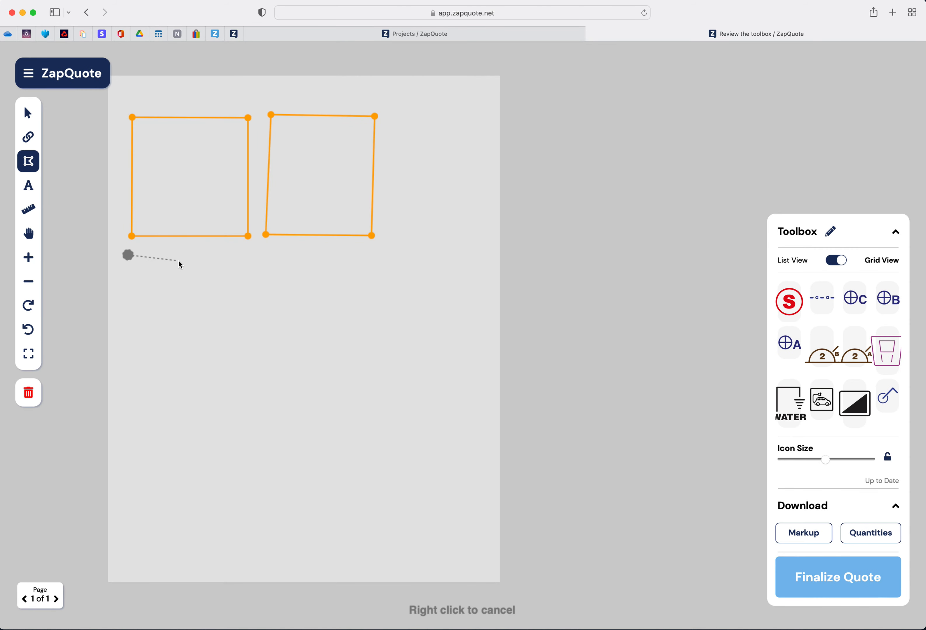
left_click(249, 253)
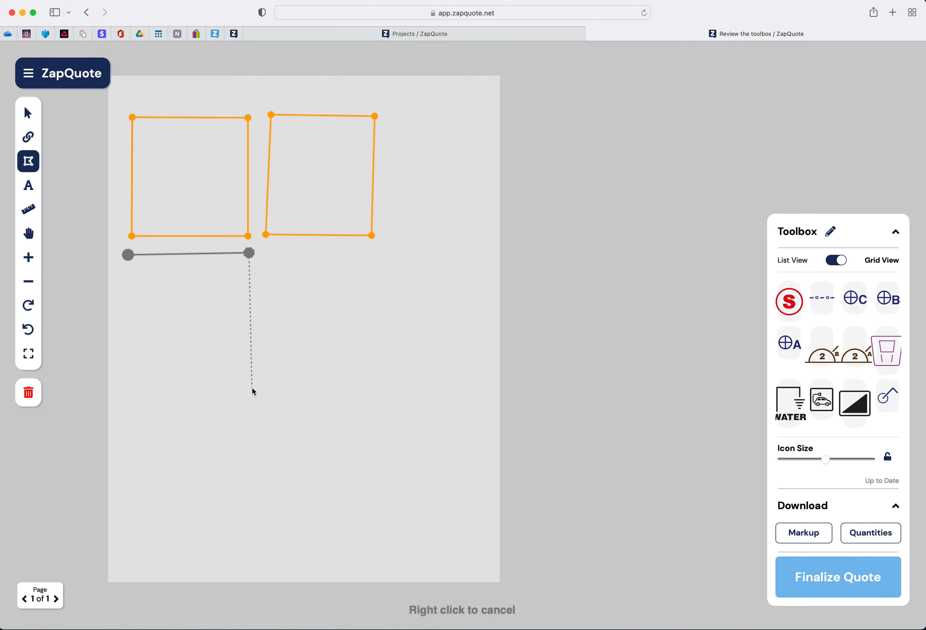
left_click(250, 388)
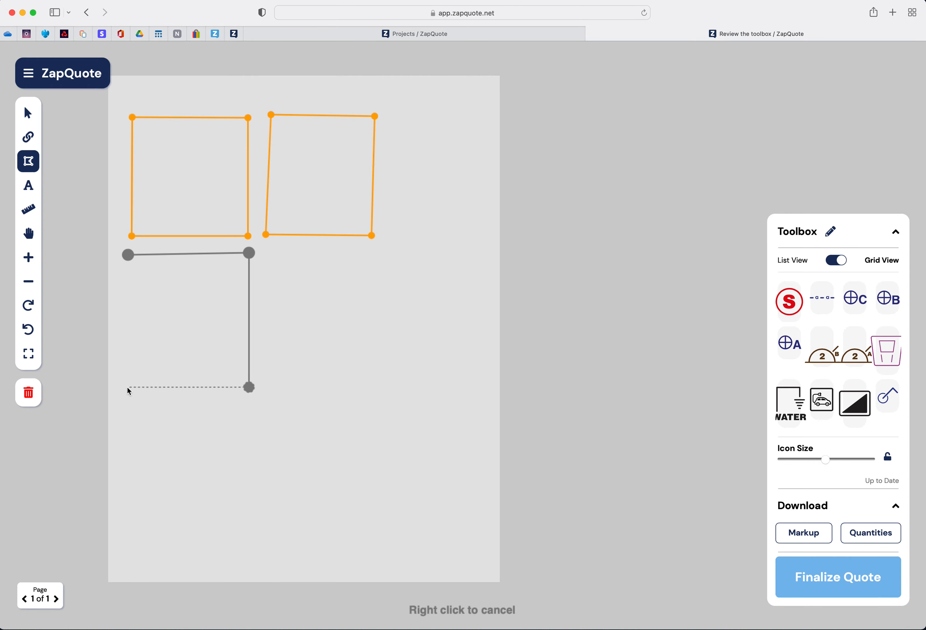
left_click(127, 387)
left_click(127, 260)
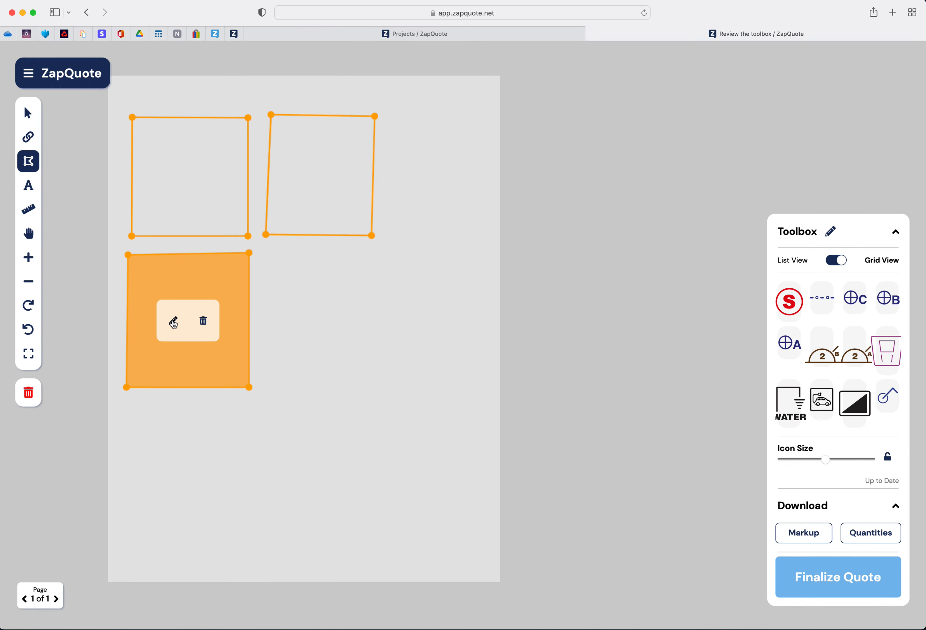
Rename the third room, below the Kitchen, as Bed 1.
left_click(173, 321)
left_click_drag(752, 136, 678, 139)
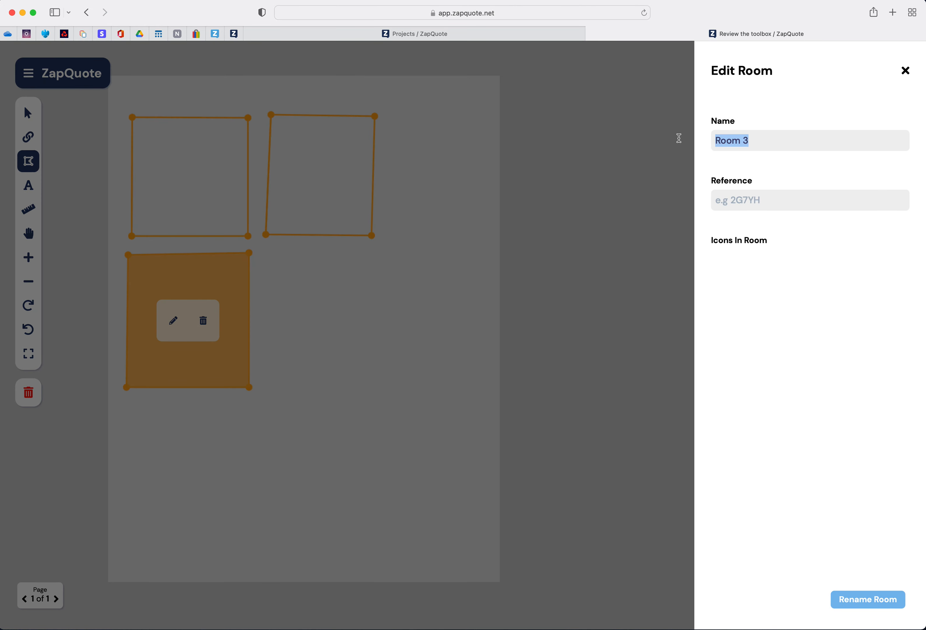
type("Bed 1")
left_click(875, 599)
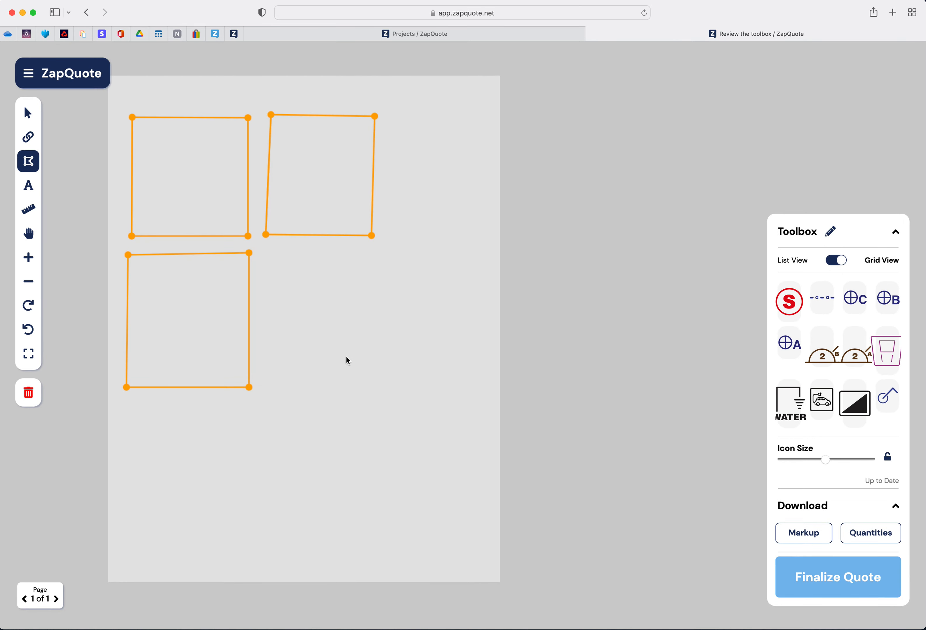
Outline a fourth four-sided room below the Lounge and to the right of Bed 1.
left_click(268, 253)
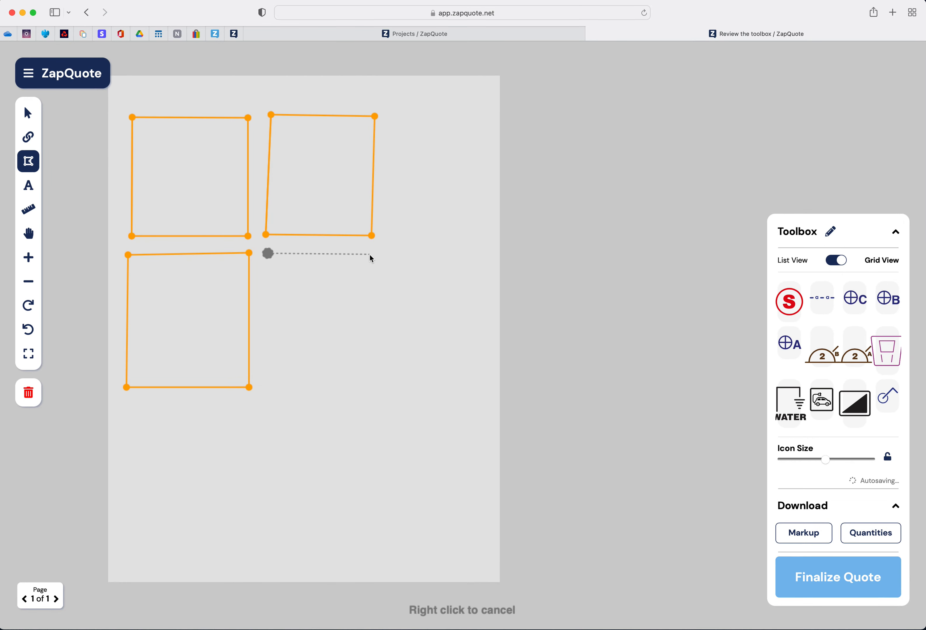
left_click(374, 256)
left_click(374, 388)
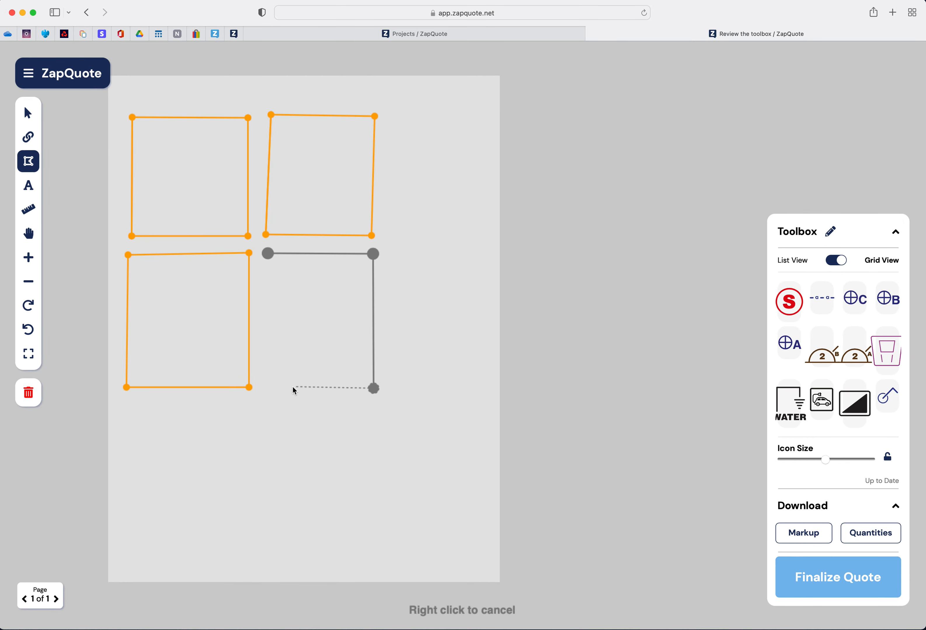
left_click(262, 388)
left_click(267, 254)
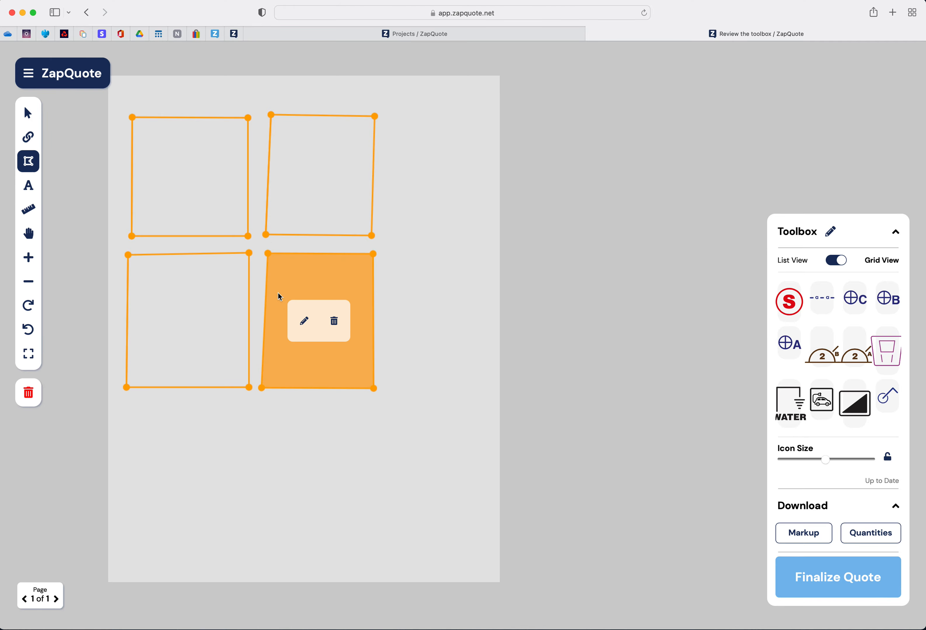
Rename the fourth room, below the Lounge, as Bathroom.
left_click(304, 321)
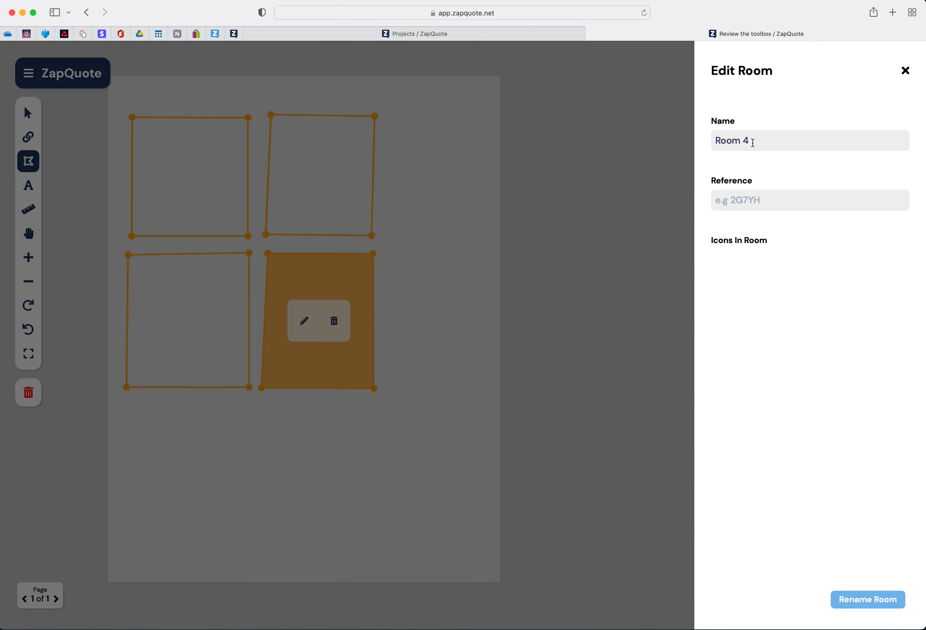
left_click_drag(749, 141, 711, 140)
type("Bathroom")
left_click(848, 603)
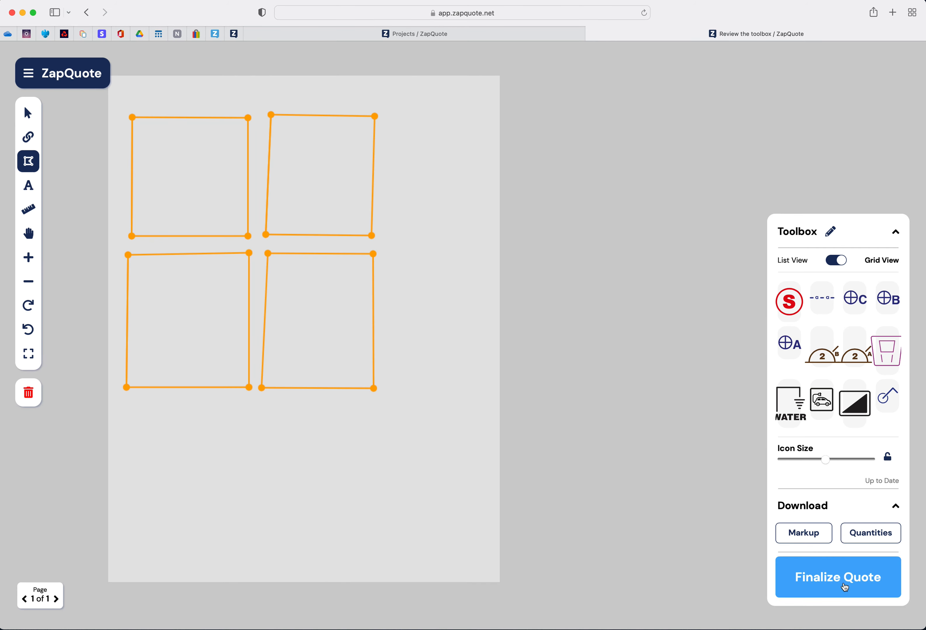
Shift the Bathroom slightly right, straighten its left side, and pull the Lounge's lower-right corner outward to line up with it.
left_click(28, 114)
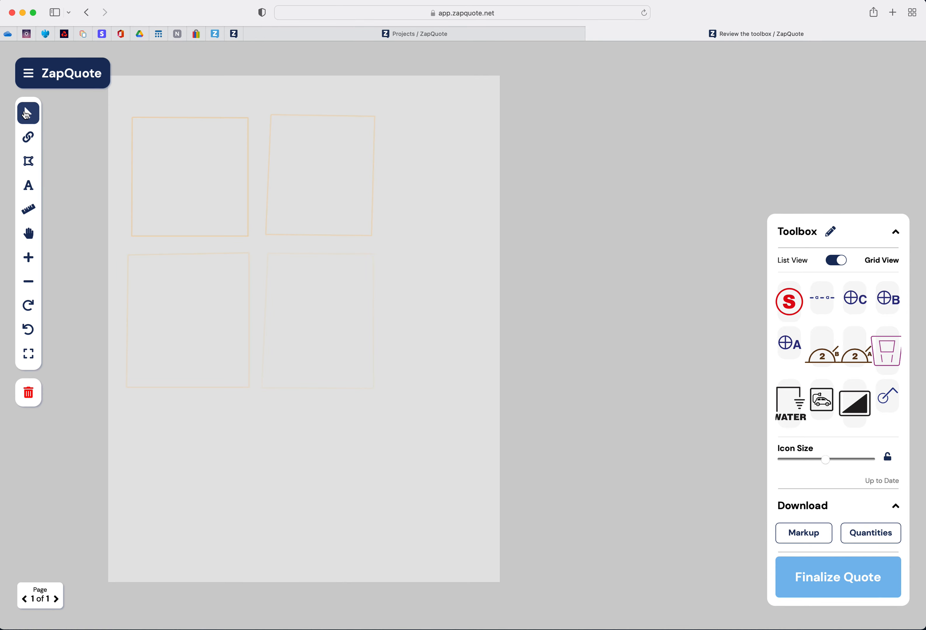
left_click(28, 161)
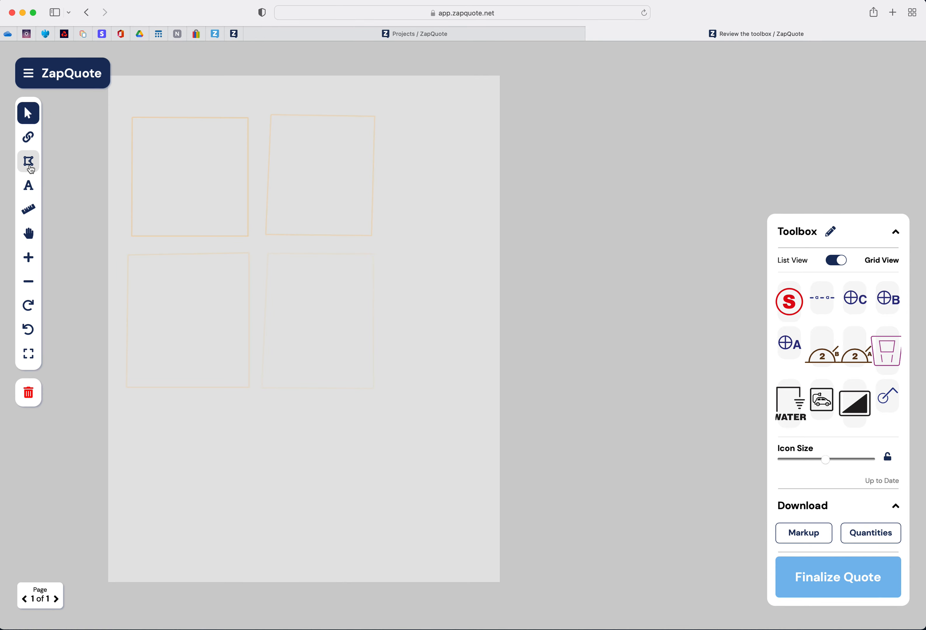
left_click_drag(269, 255, 277, 254)
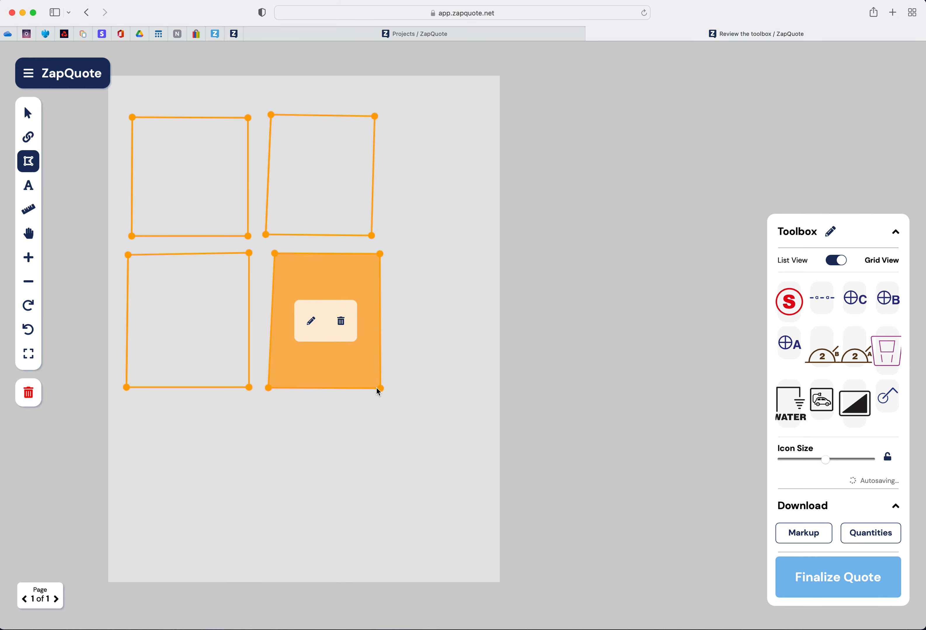
left_click_drag(376, 389, 381, 390)
left_click_drag(275, 255, 271, 256)
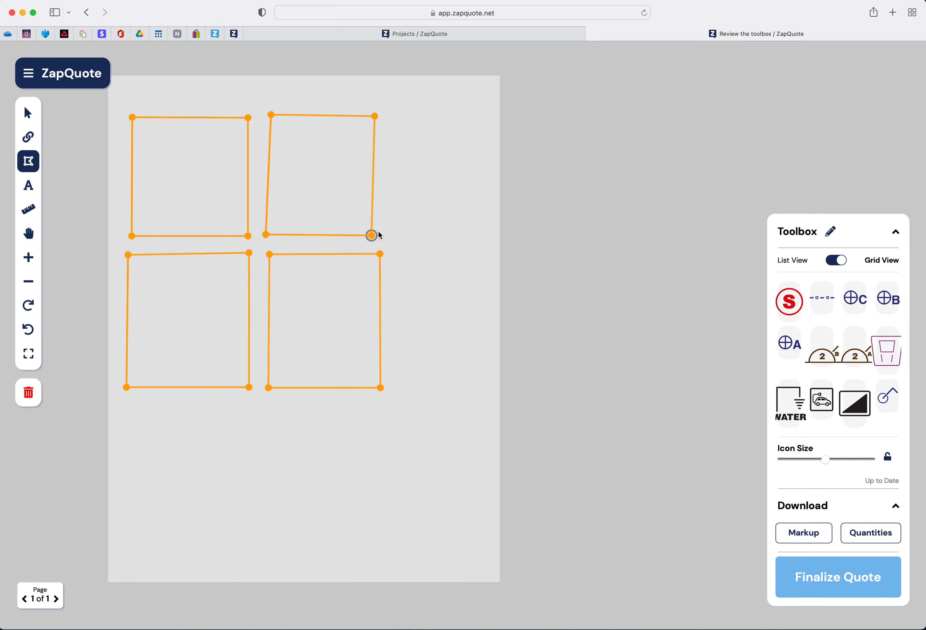
left_click_drag(377, 229, 384, 229)
Check the room details of the Kitchen, including its icons list, and close them without changes.
mouse_move(219, 176)
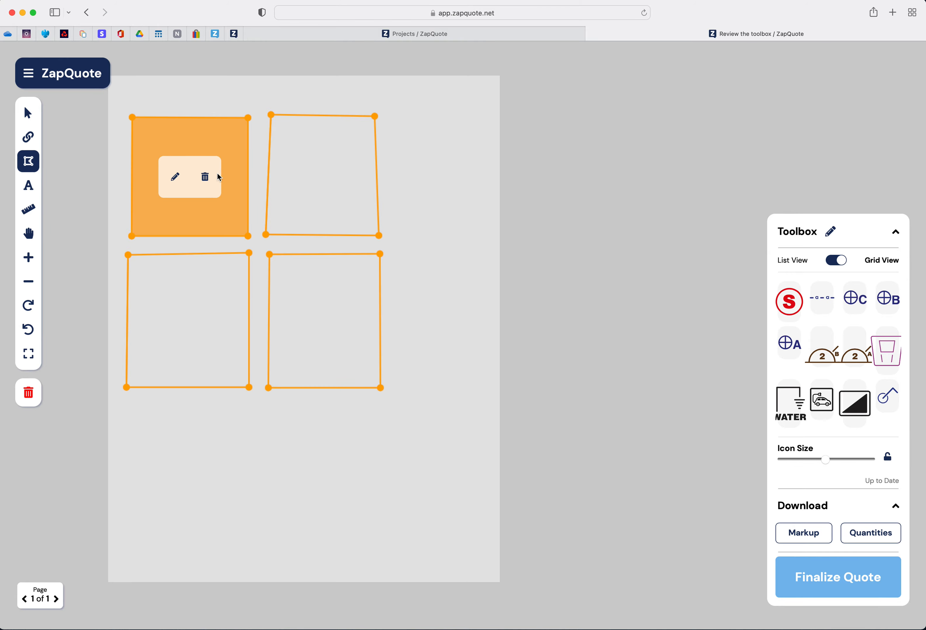
left_click(172, 179)
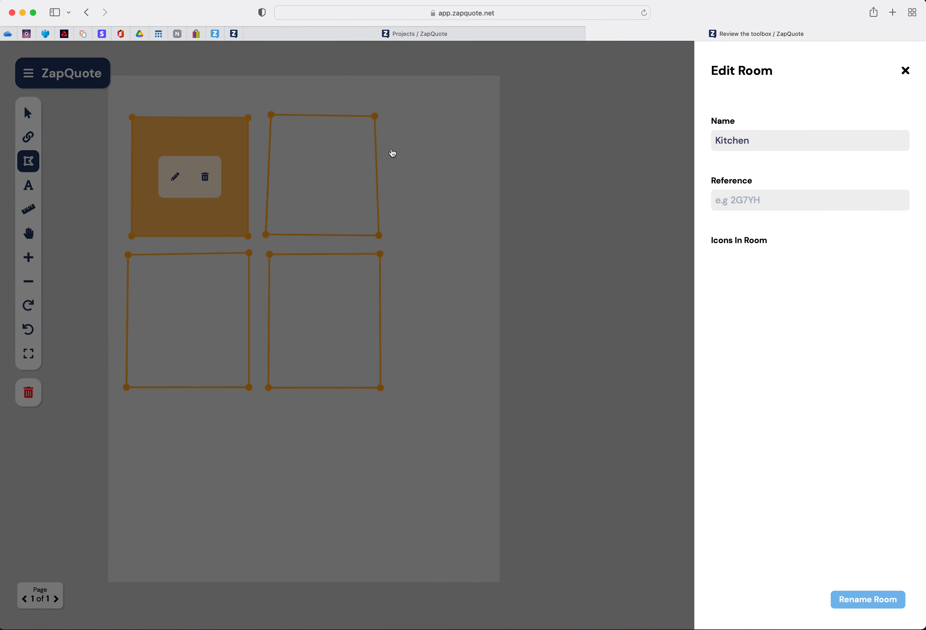
left_click(905, 71)
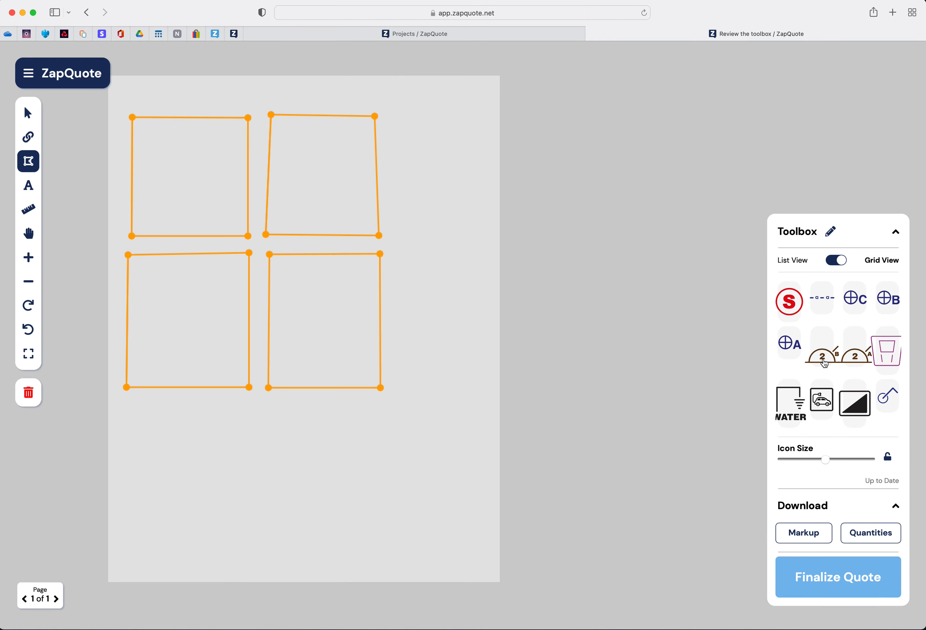
Place a Double switched socket Type A low in the Kitchen and lock the icon size at a slightly smaller setting.
left_click_drag(860, 360, 165, 217)
mouse_move(827, 460)
left_mouse_down()
mouse_move(811, 461)
mouse_move(823, 461)
left_mouse_up()
left_click(888, 457)
left_click(29, 114)
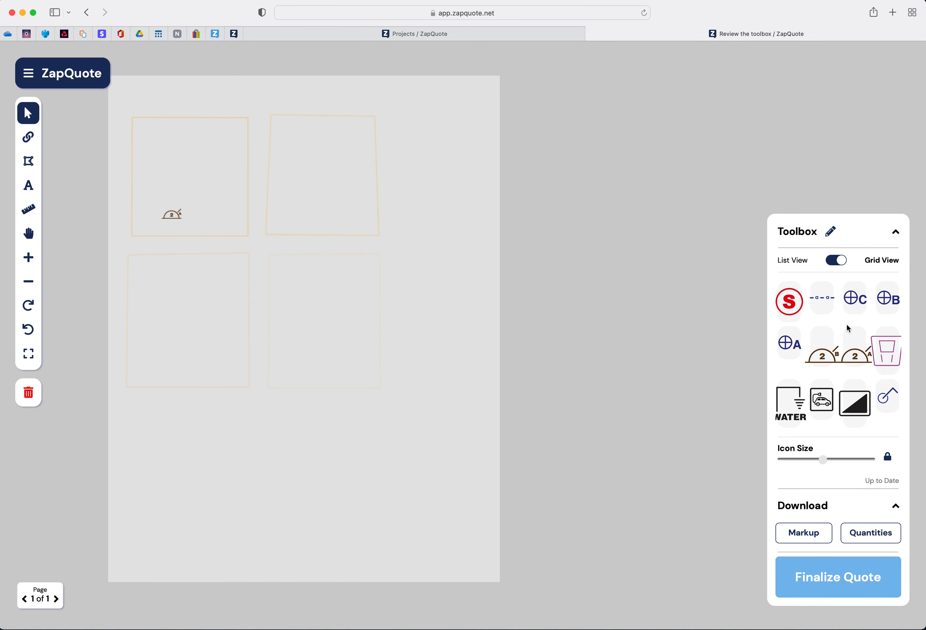
Add three more Double switched socket Type A icons in the Kitchen, forming two rows of two.
left_click_drag(857, 363, 209, 217)
key("f")
left_click(208, 196)
left_click(174, 197)
Place six Recessed downlight Type A icons in the Kitchen's upper half and a Light Switch near its lower-left corner.
left_click_drag(789, 347, 157, 173)
key("f")
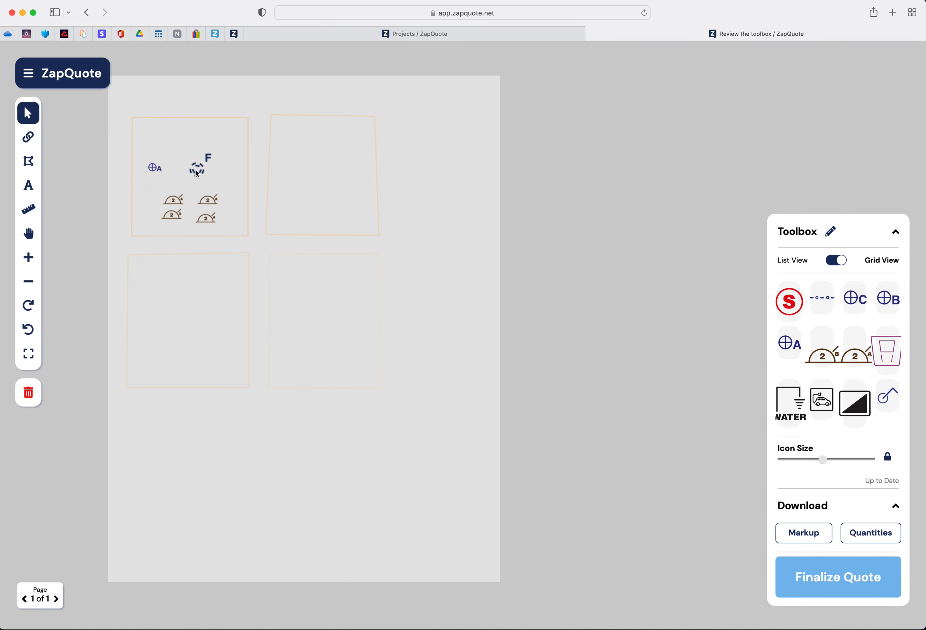
left_click(176, 167)
left_click(197, 168)
left_click(217, 167)
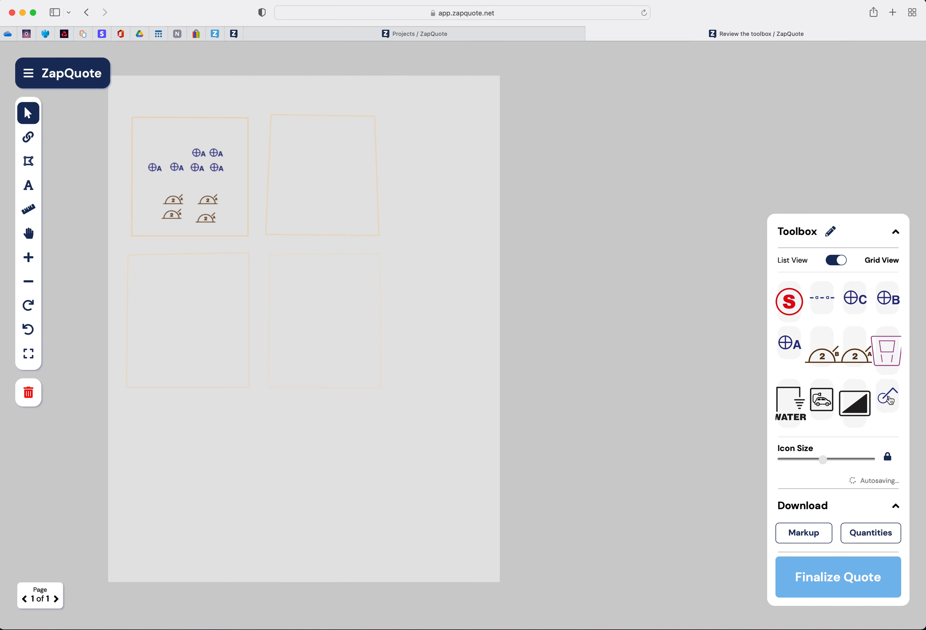
left_click_drag(889, 400, 299, 279)
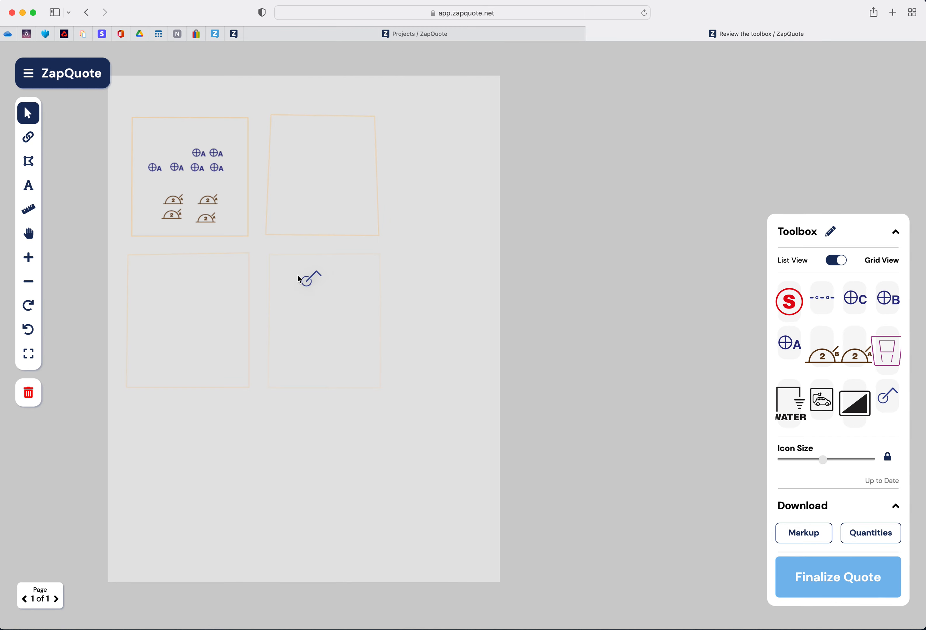
left_click(155, 224)
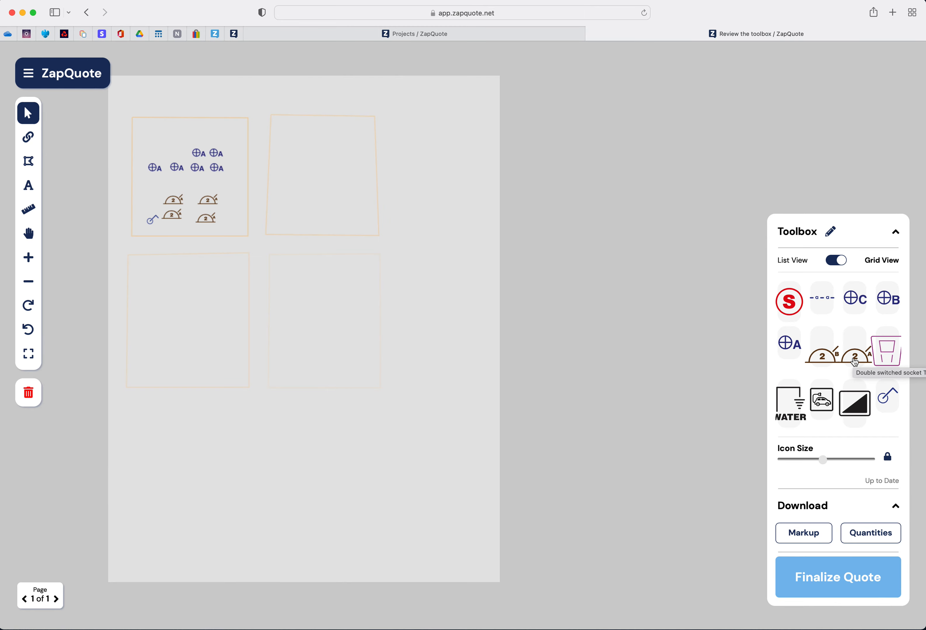
Place four Double switched socket Type A icons along the Lounge's lower wall.
left_click_drag(855, 363, 281, 219)
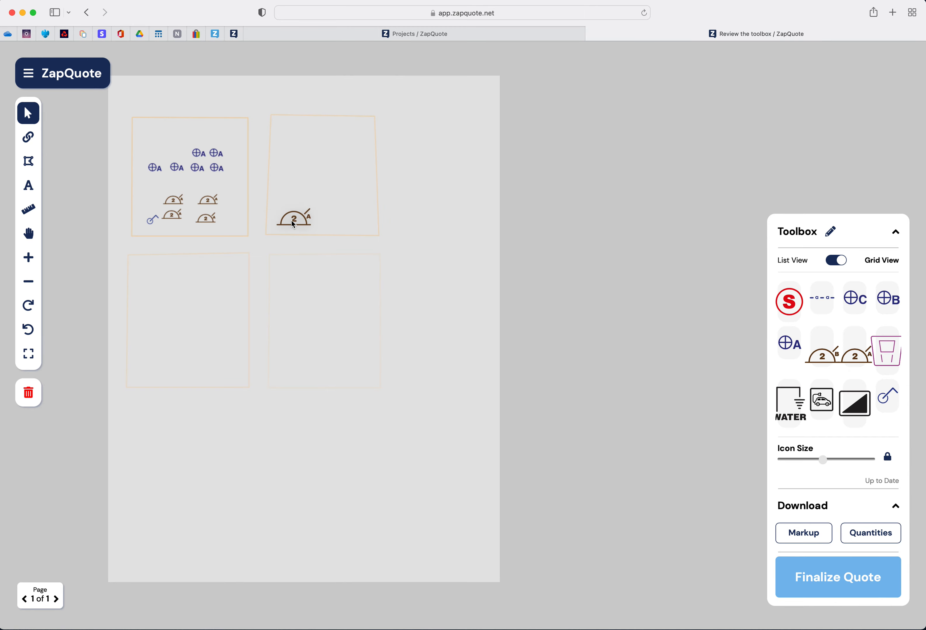
key("f")
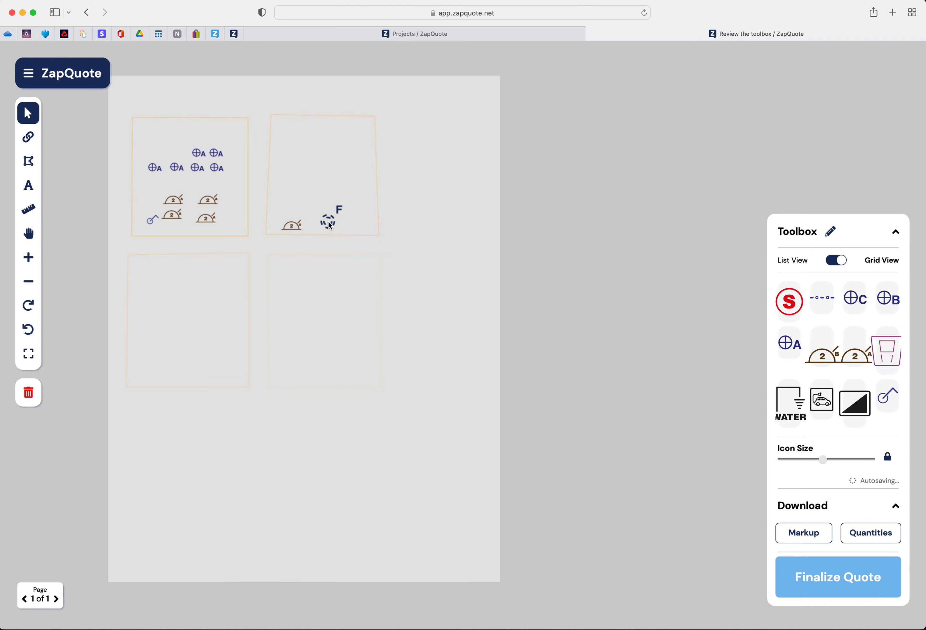
left_click(327, 223)
left_click(349, 225)
left_click(368, 218)
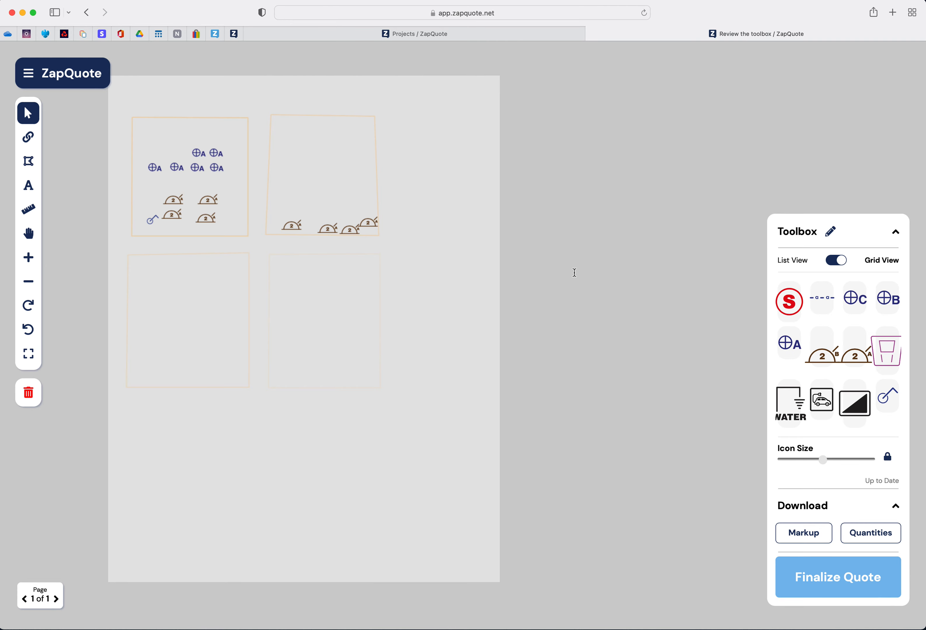
Place a row of four Recessed downlight Type B icons across the middle of the Lounge.
left_click_drag(887, 303, 277, 182)
left_click(291, 171)
left_click(314, 171)
left_click(328, 173)
Place a row of four Recessed downlight Type B icons in the upper part of Bed 1.
left_click(146, 294)
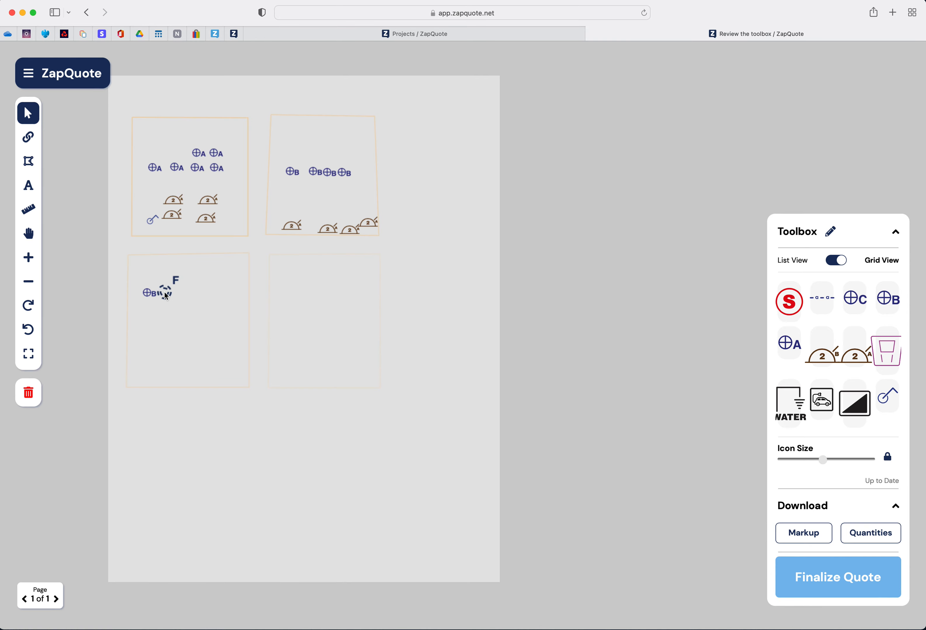
left_click(202, 296)
key("Escape")
Place a row of four Recessed downlight Type C icons in the upper part of the Bathroom.
left_click(844, 304)
key("Escape")
key("f")
left_click(313, 290)
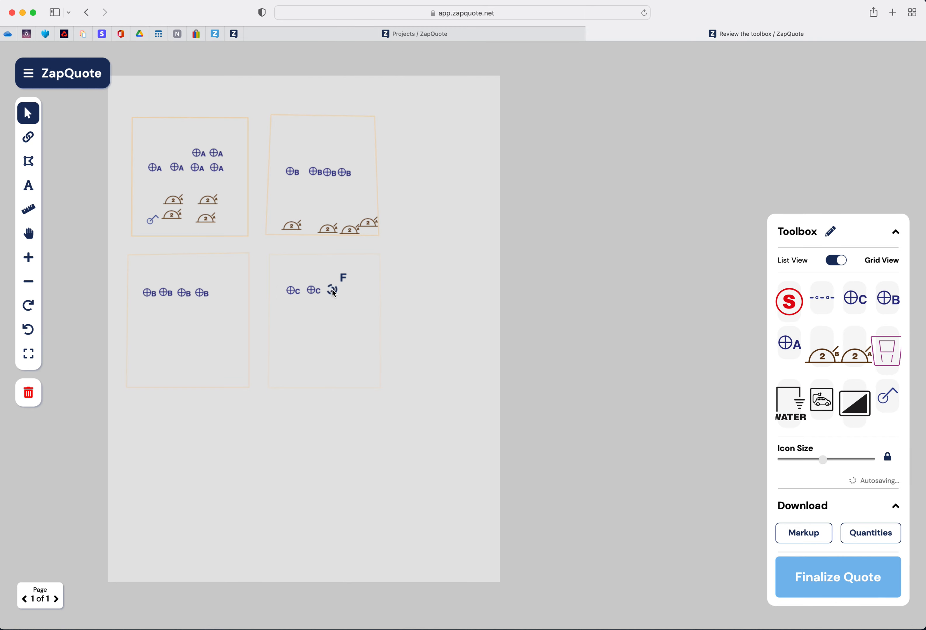
left_click(333, 290)
left_click(354, 291)
Add one Light Switch each to the Bathroom, Bed 1 and Lounge, and a Main Consumer Unit near the Lounge's upper-left corner.
left_click_drag(884, 401, 283, 360)
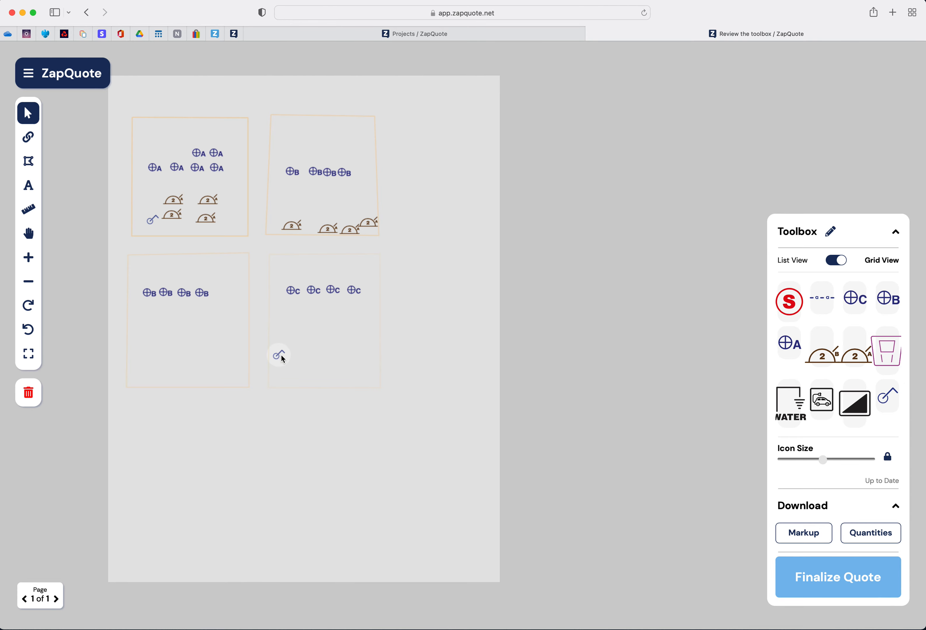
left_click(147, 339)
left_click(281, 200)
left_click_drag(855, 408, 324, 207)
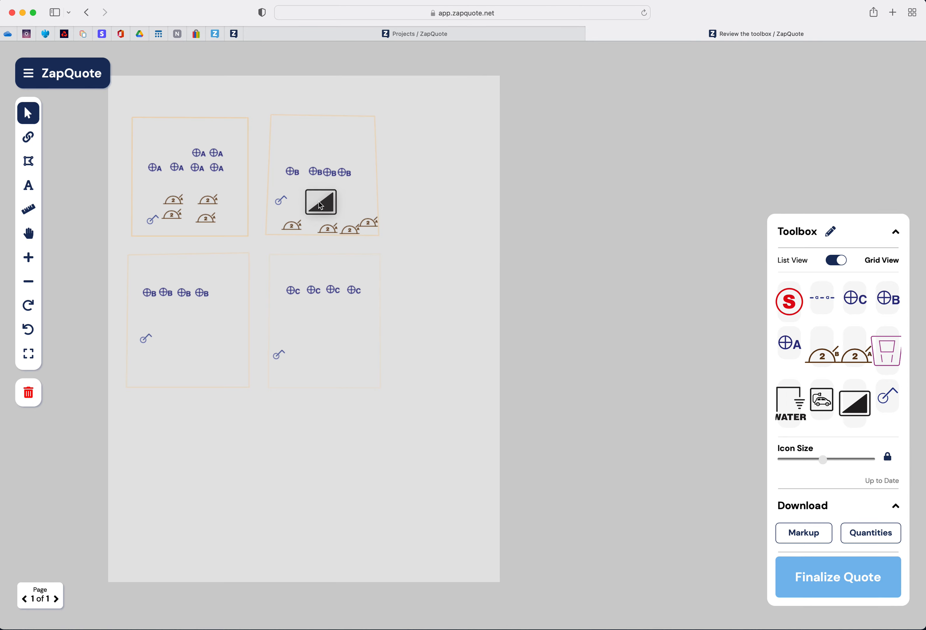
left_click_drag(315, 164, 290, 135)
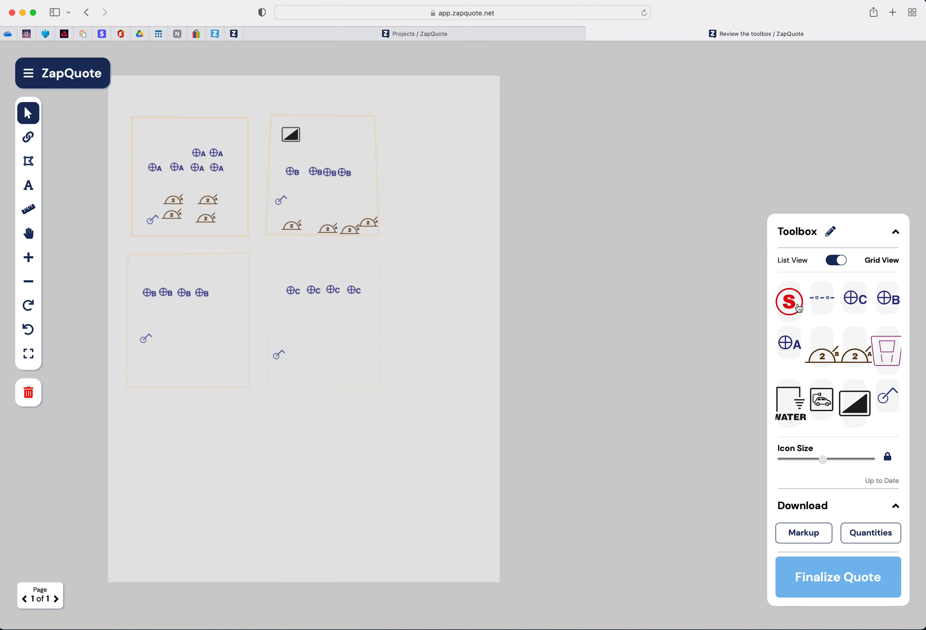
Place a Smoke Detector on the right side of Bed 1 and move the Lounge's light switch slightly down.
left_click_drag(805, 302, 224, 330)
left_click_drag(279, 204, 280, 213)
Add the text label Kitchen above the upper-left room.
left_click(28, 187)
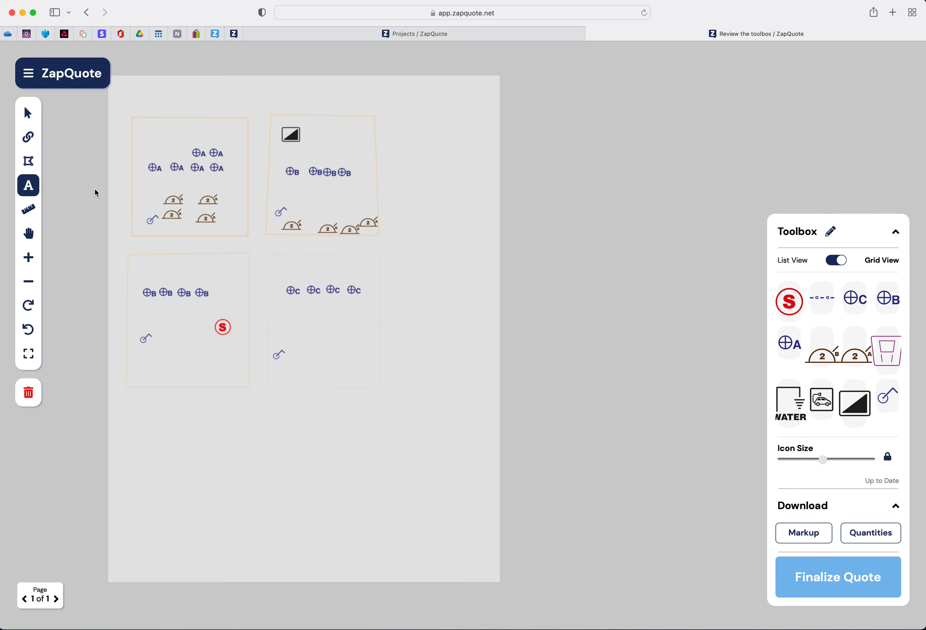
left_click(142, 108)
left_click(730, 142)
type("Kitchen")
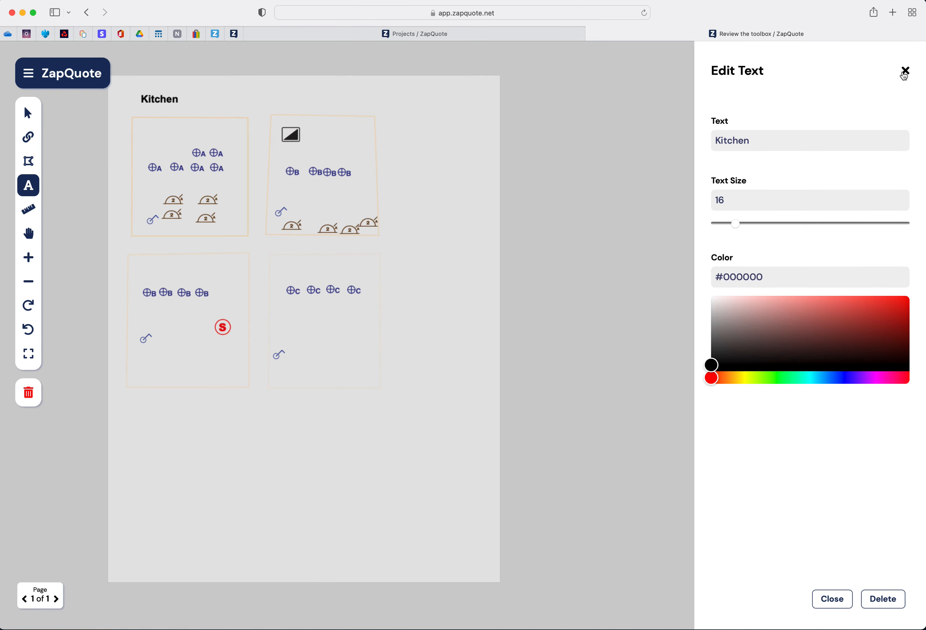
left_click(905, 75)
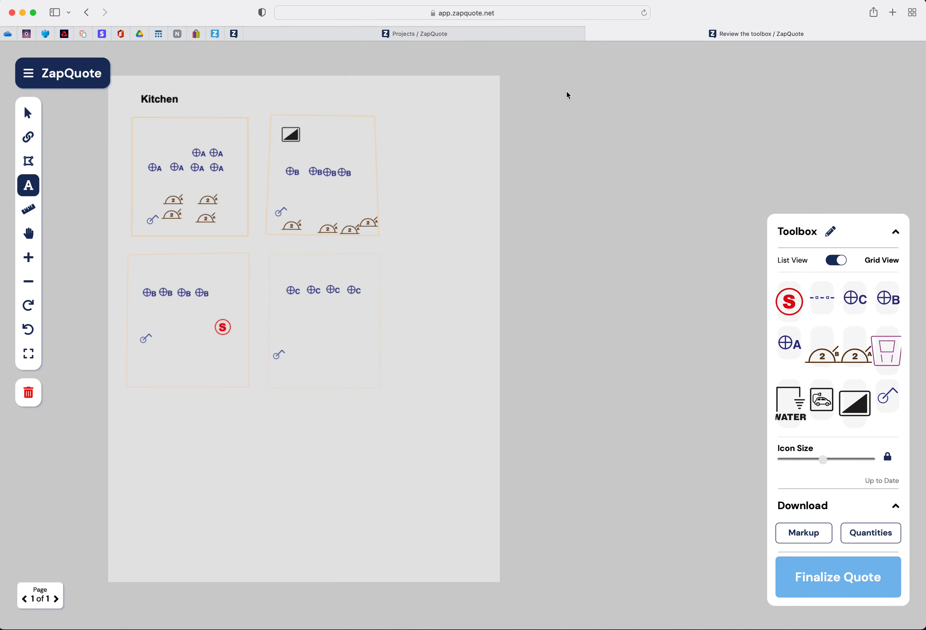
Add the text label Lounge above the upper-right room.
left_click(289, 103)
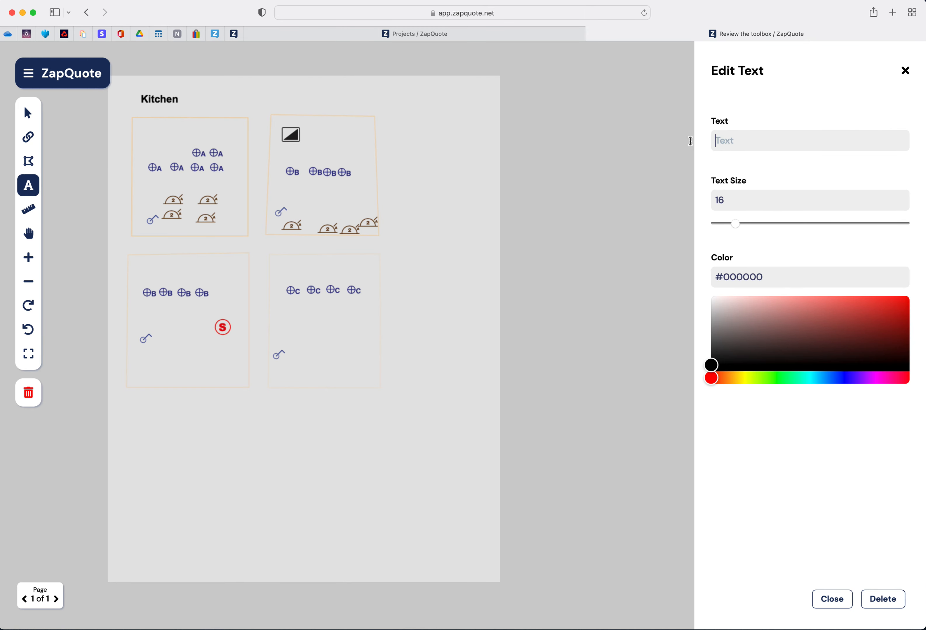
type("Lounge")
left_click(905, 71)
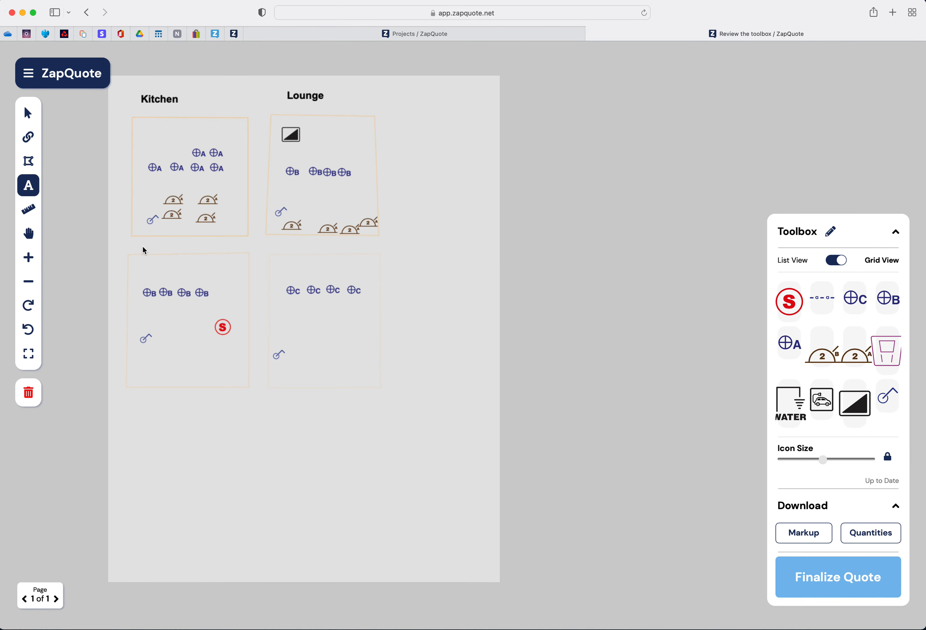
Add the text label Bed 1 above the lower-left room.
left_click(140, 253)
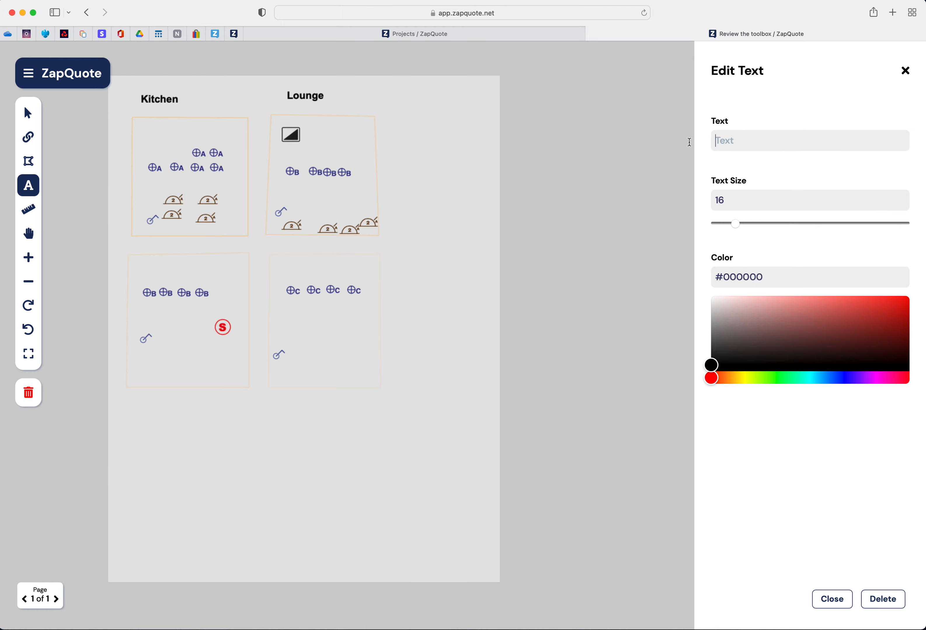
type("Bed 1")
left_click(905, 70)
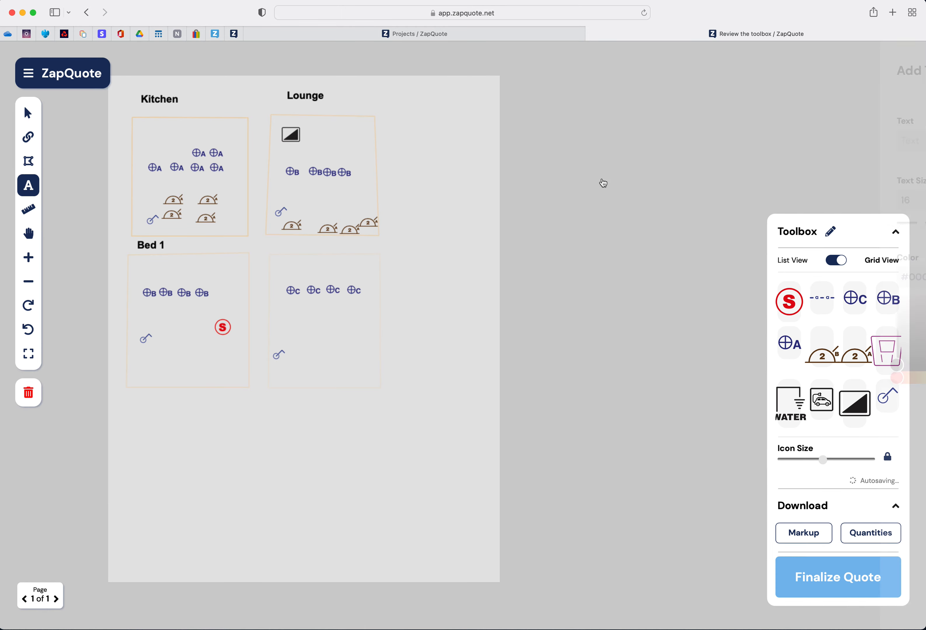
Add the text label Bathroom above the lower-right room.
left_click(292, 248)
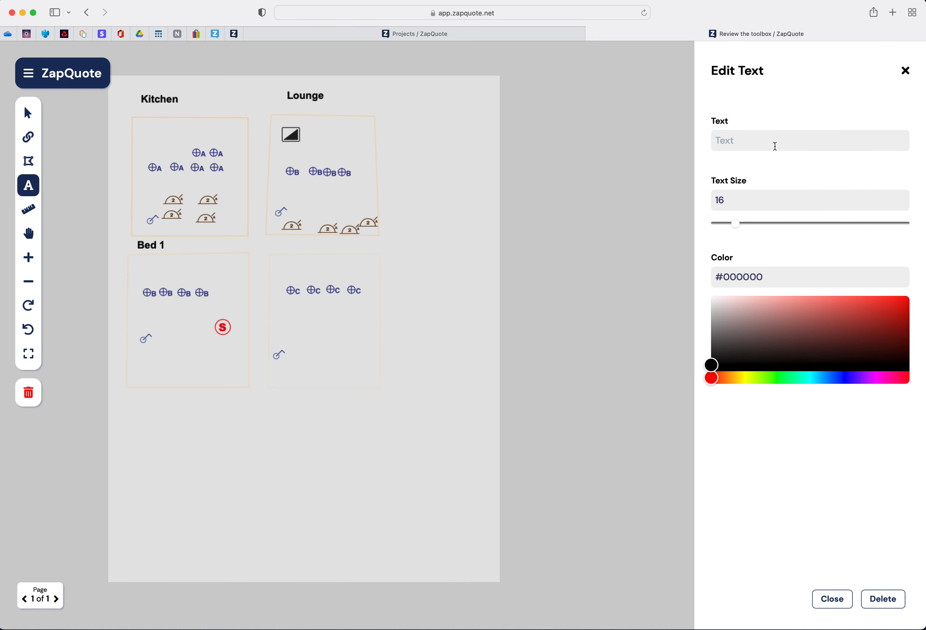
type("Bathroom")
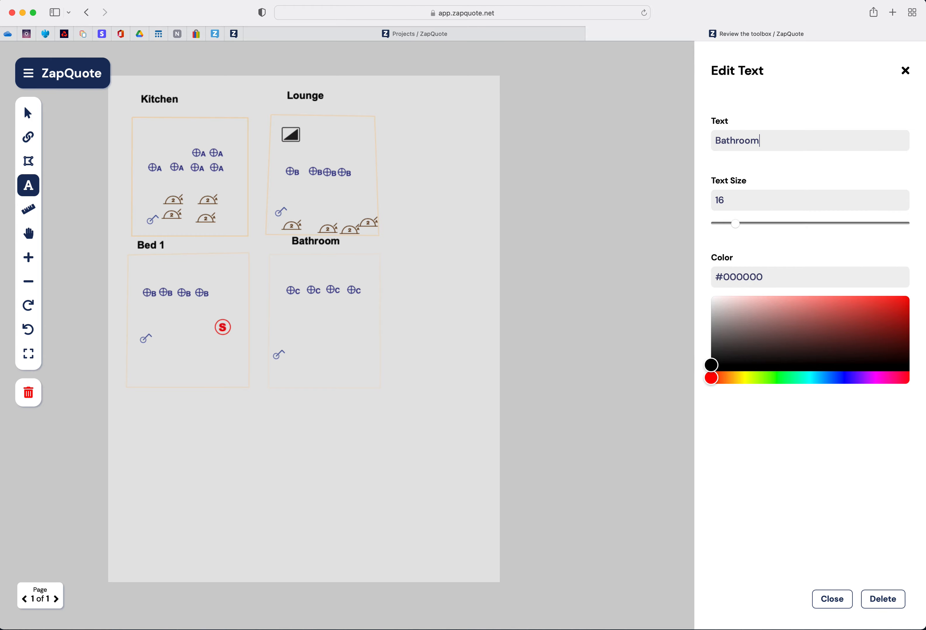
left_click(905, 71)
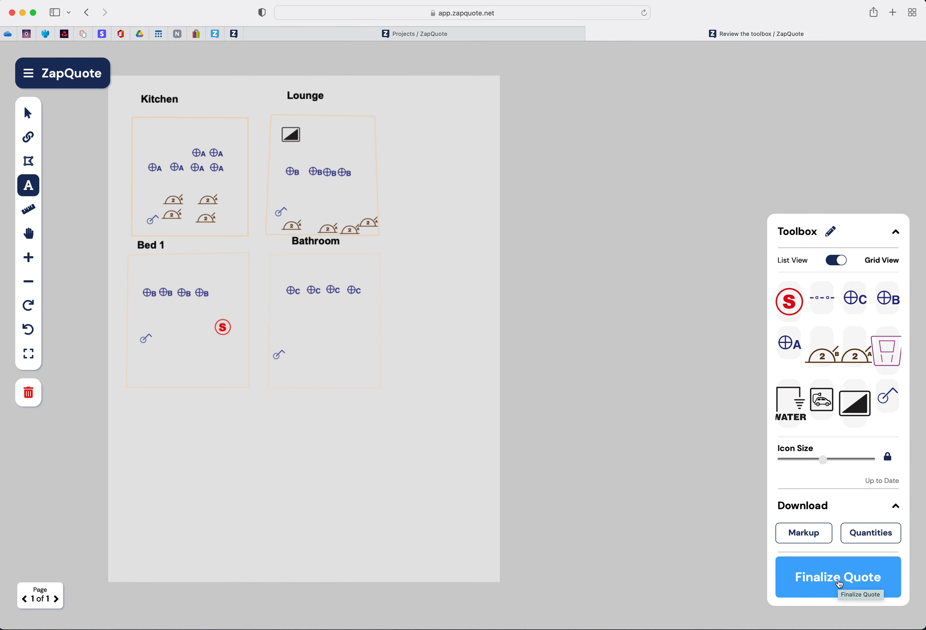
Finalize the quote and review its fittings and prices broken down by room.
left_click(840, 584)
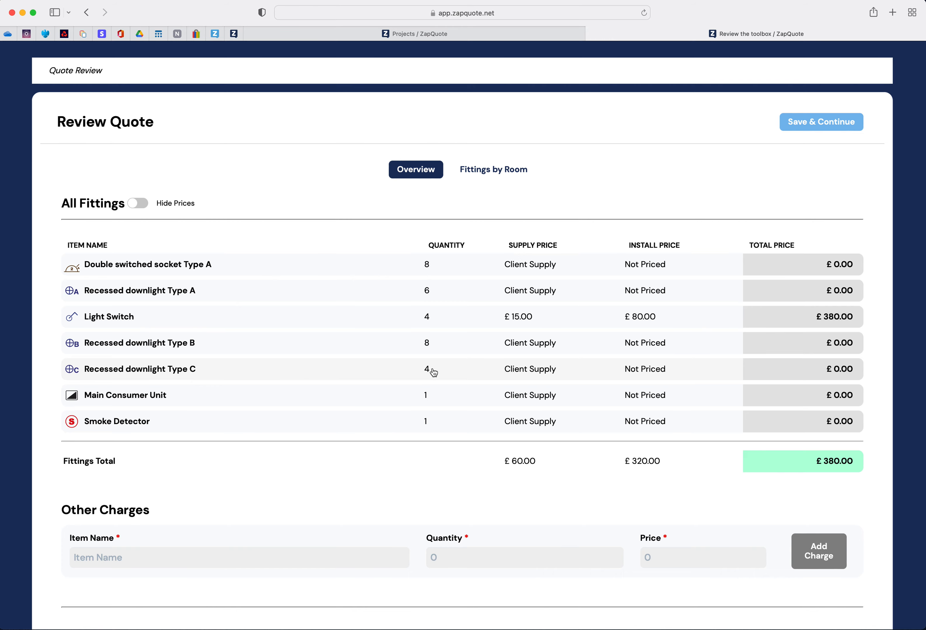
left_click(483, 171)
scroll(480, 228, "down", 3)
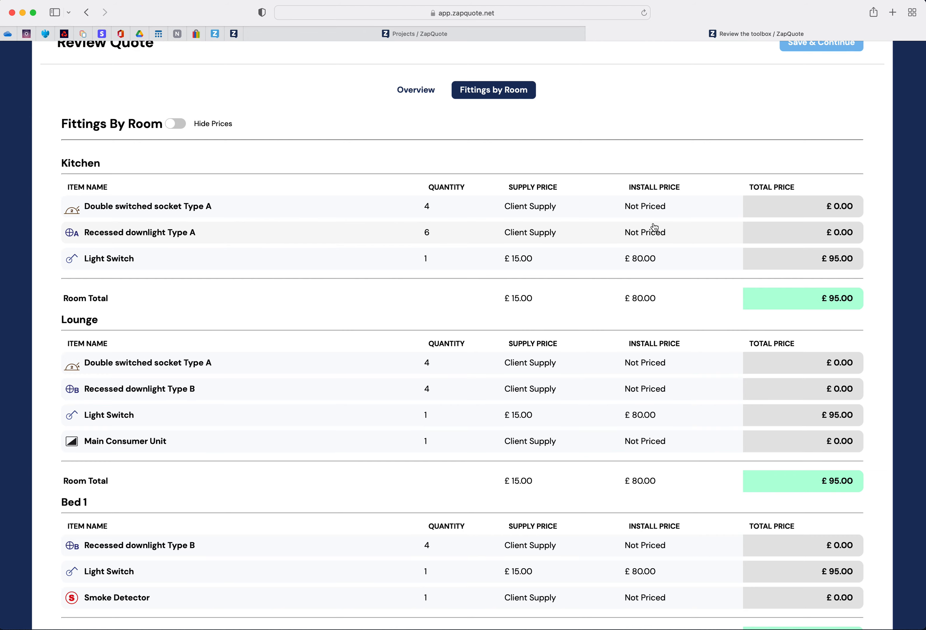
scroll(654, 228, "down", 3)
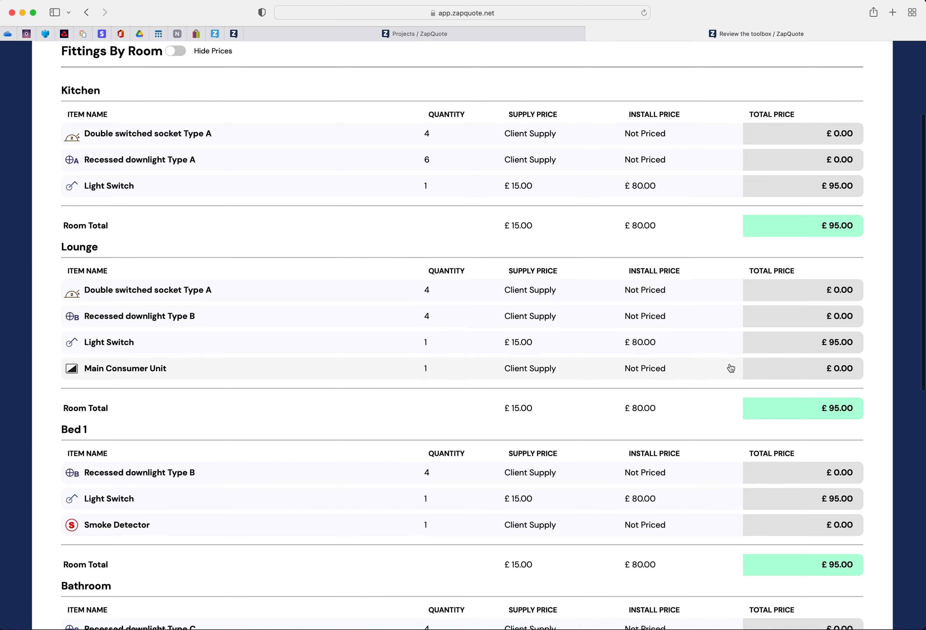
Review the remaining rooms' fittings, the Other Charges section and the quote total with and without tax.
scroll(814, 407, "down", 3)
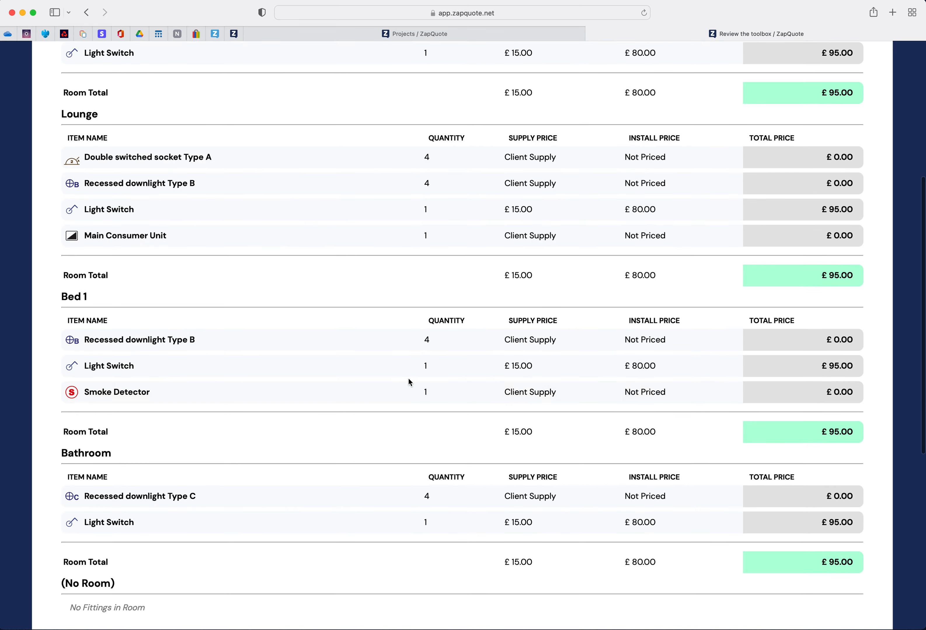
scroll(199, 377, "down", 3)
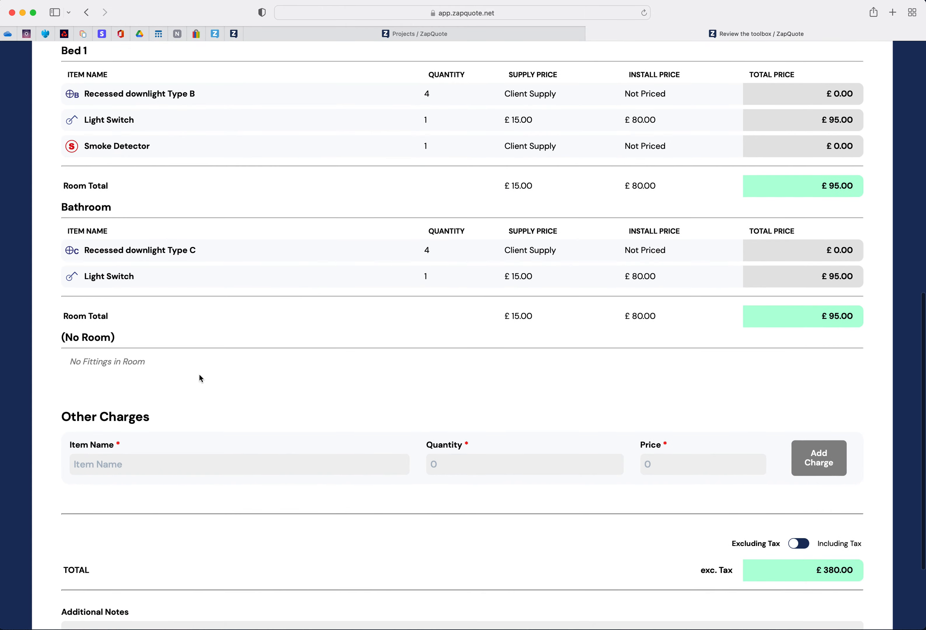
left_click(192, 455)
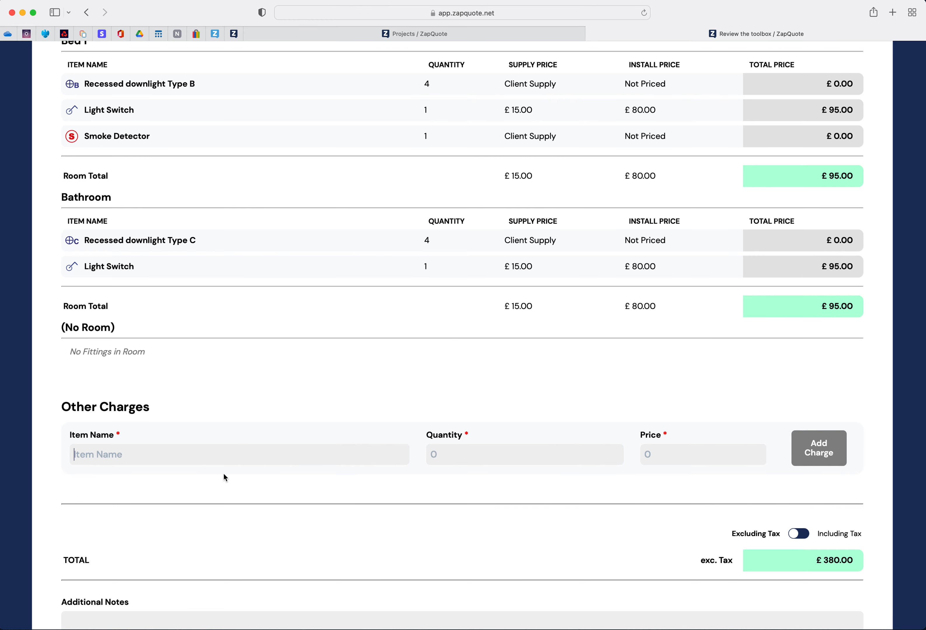
scroll(223, 474, "down", 3)
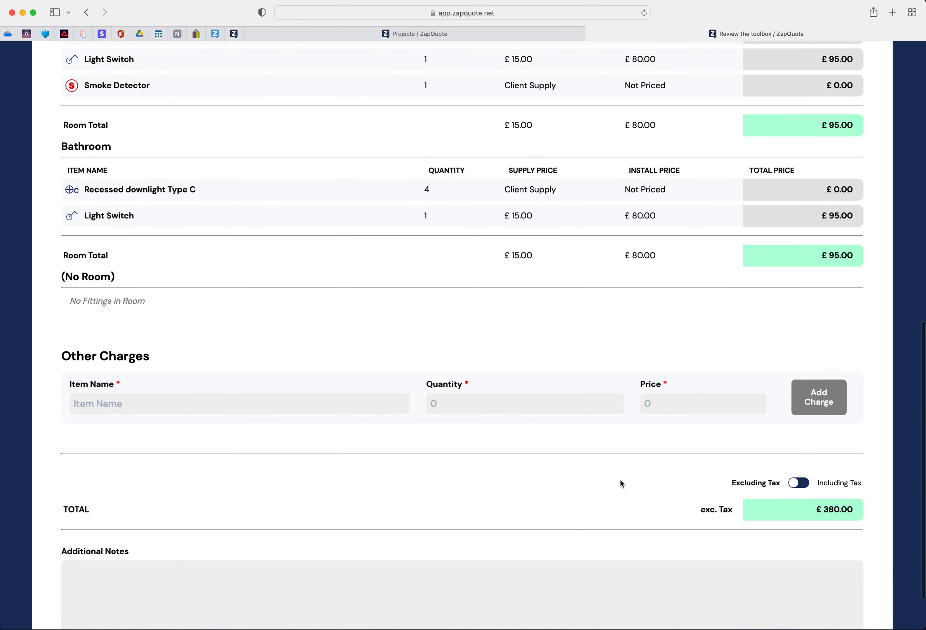
left_click(798, 484)
left_click(798, 487)
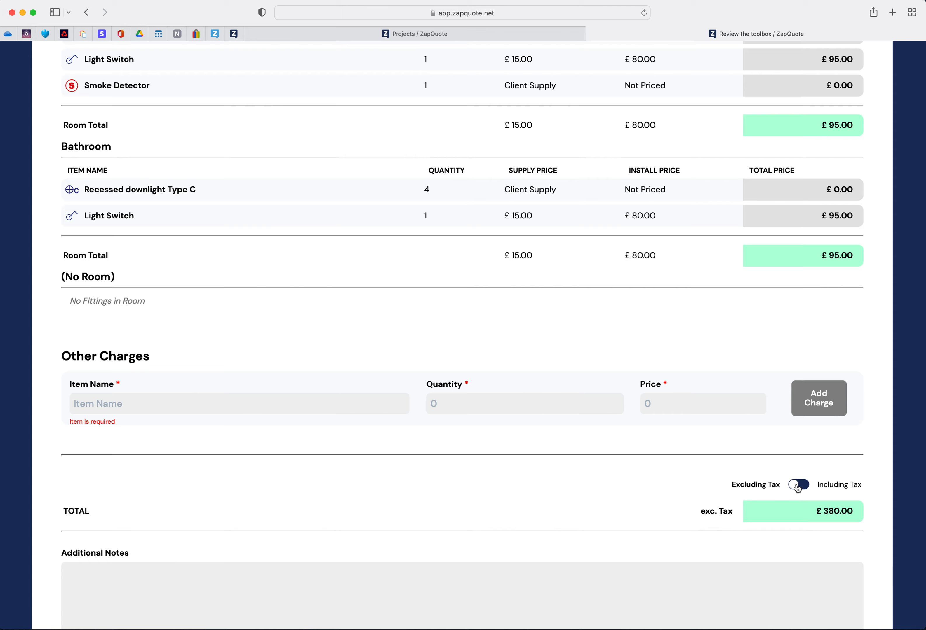
Add the additional note "This is only valid for 30 days" to the quote.
scroll(583, 492, "down", 3)
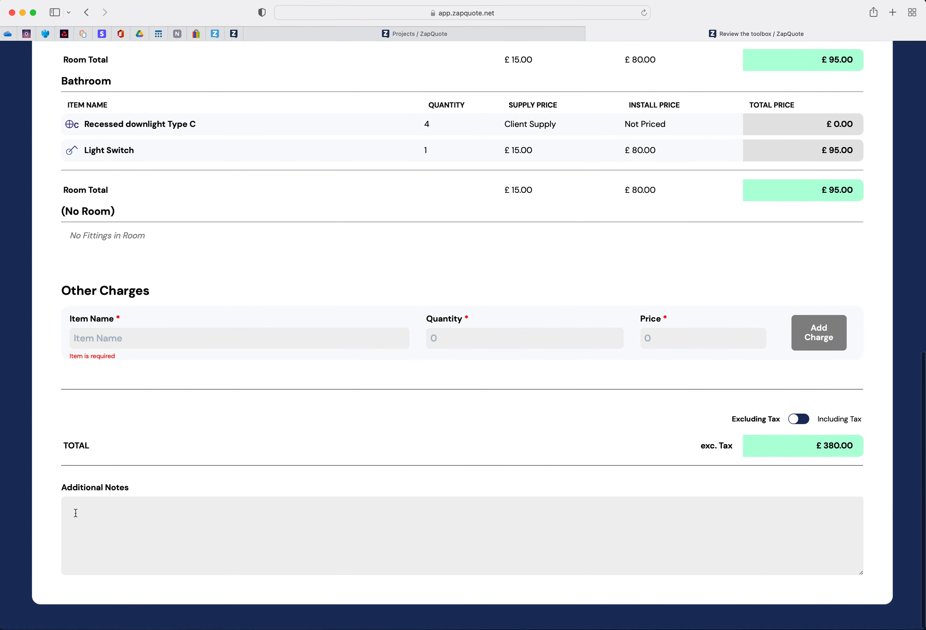
left_click(95, 515)
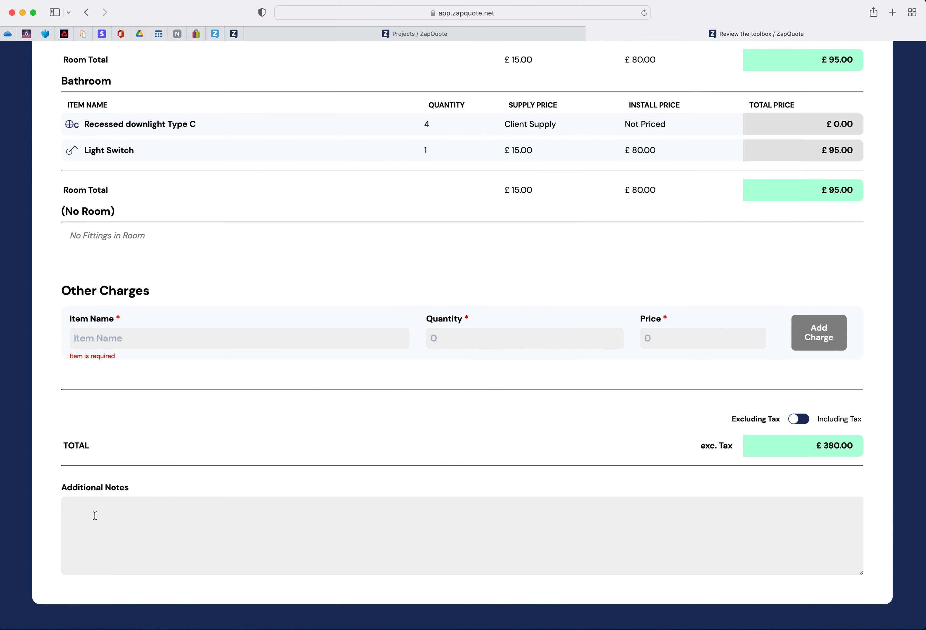
type("This is only valid for 30 days")
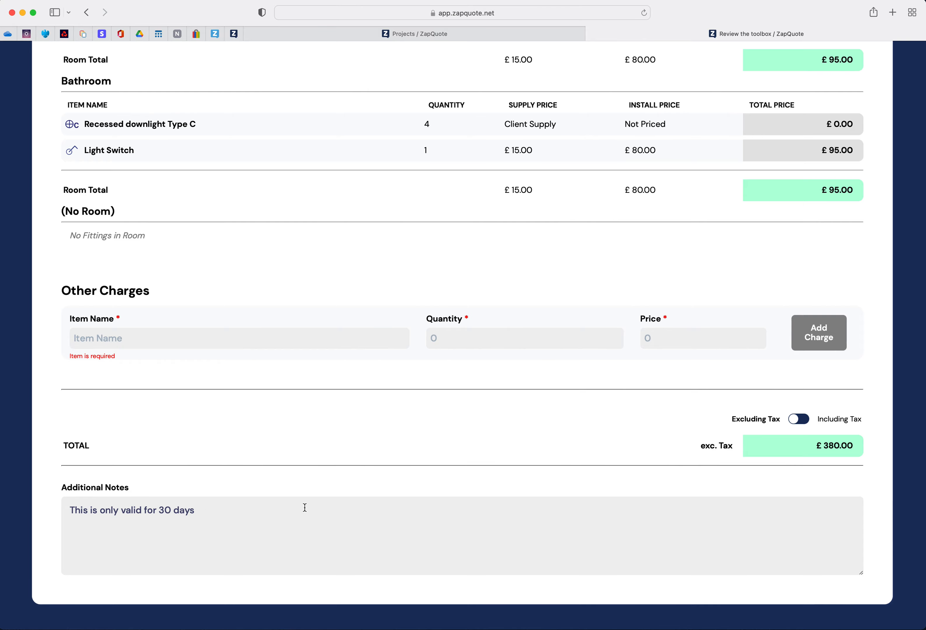
Proceed to document selection and include the Quote By Room (PDF) and Quote (PDF) documents.
scroll(309, 500, "up", 20)
left_click(804, 122)
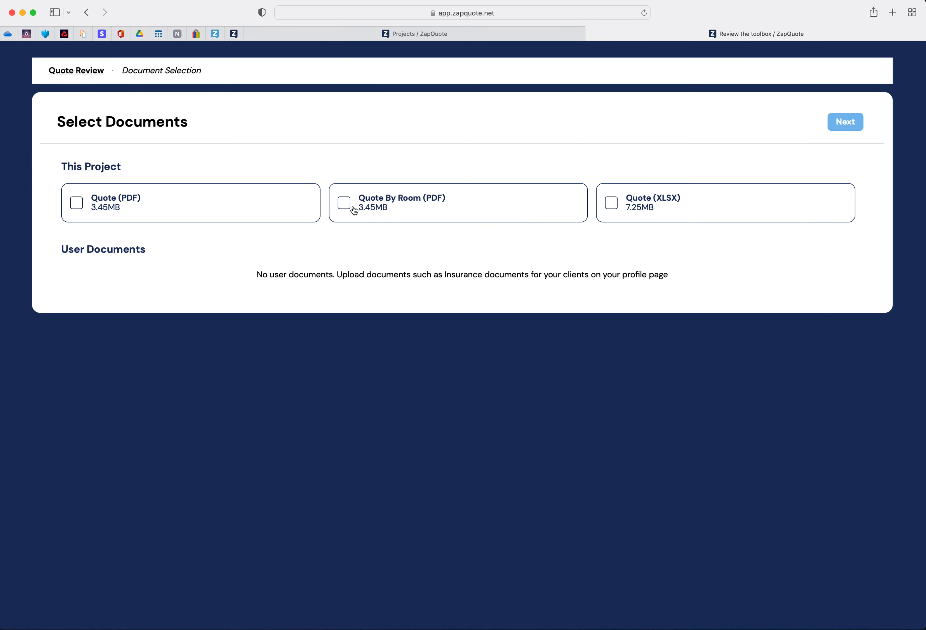
left_click(343, 202)
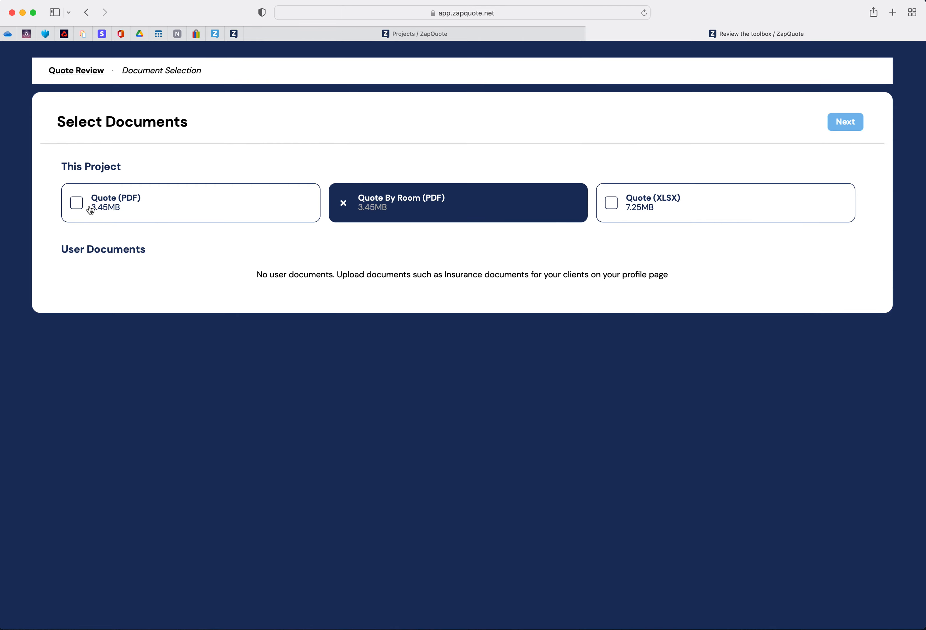
left_click(76, 202)
left_click(844, 125)
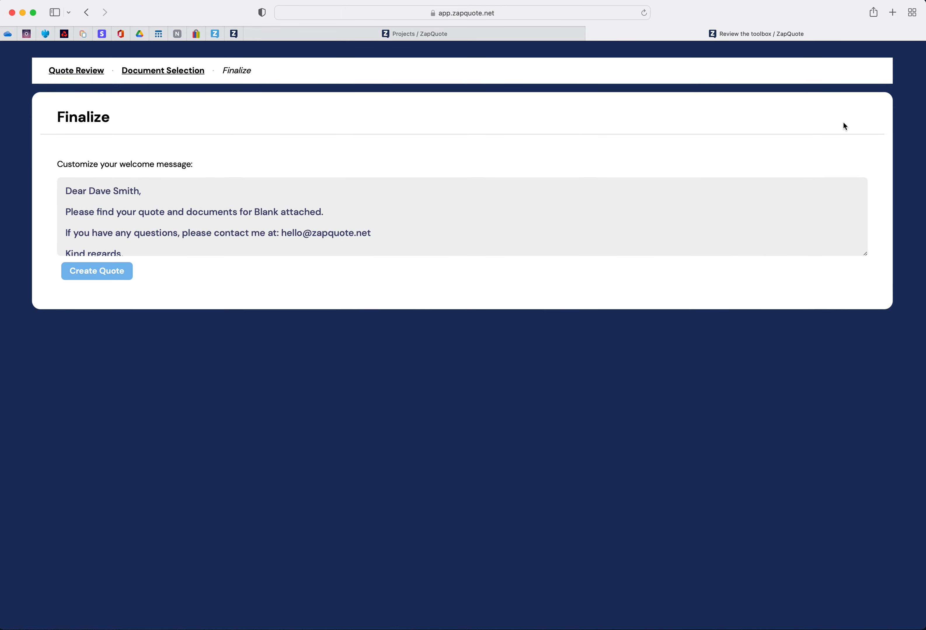
Read through the default welcome message and create the quote with it.
scroll(191, 227, "down", 3)
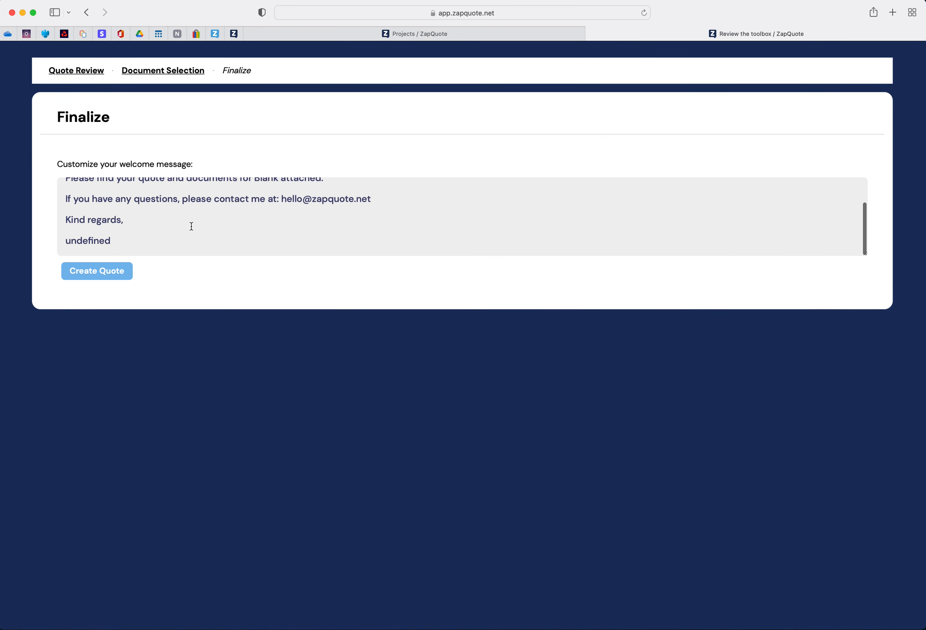
scroll(191, 227, "up", 3)
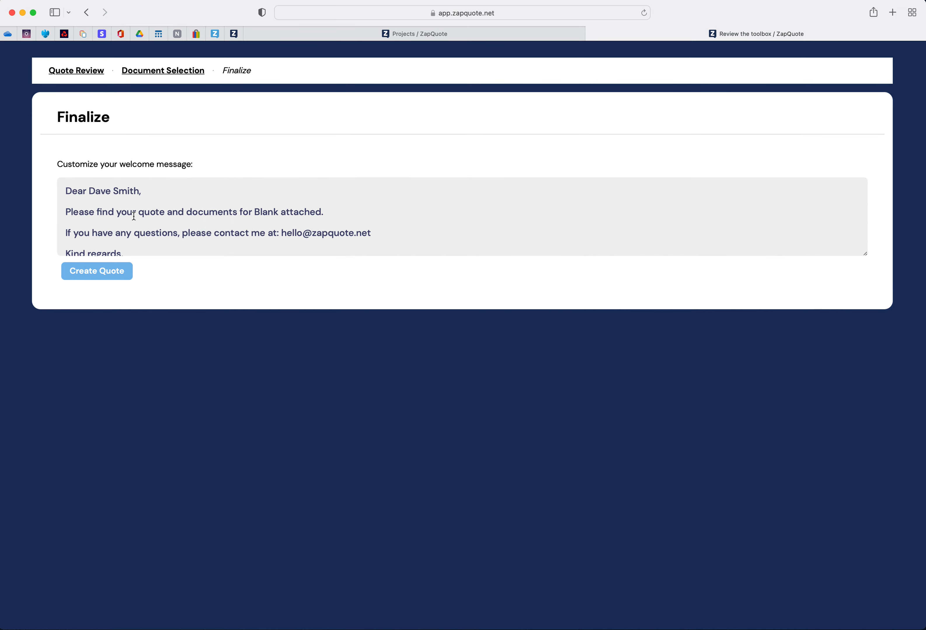
left_click(90, 276)
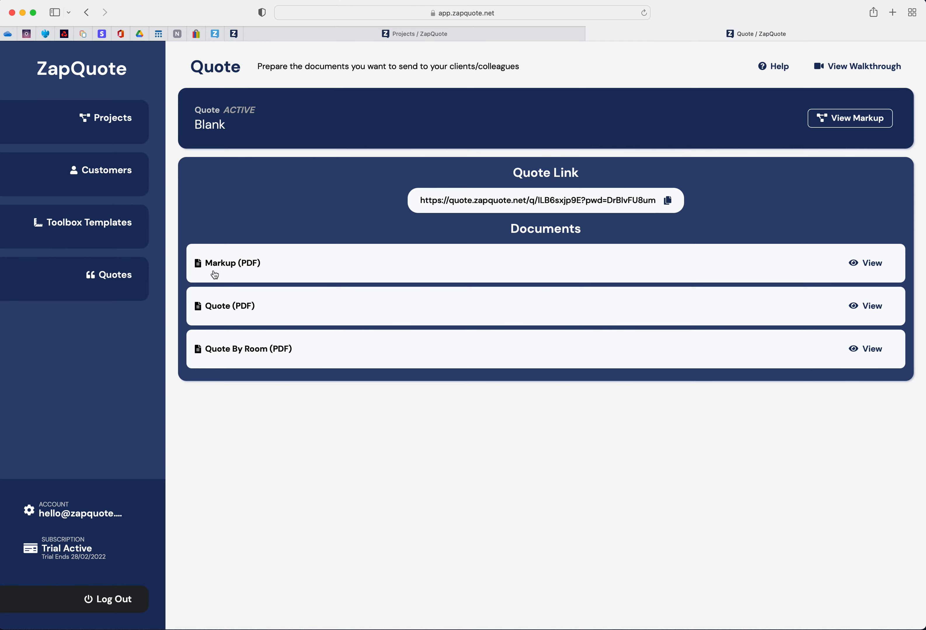
View the quote's Markup PDF, examine its cover, legend and marked-up room plan, and close it.
left_click(863, 264)
scroll(634, 352, "down", 10)
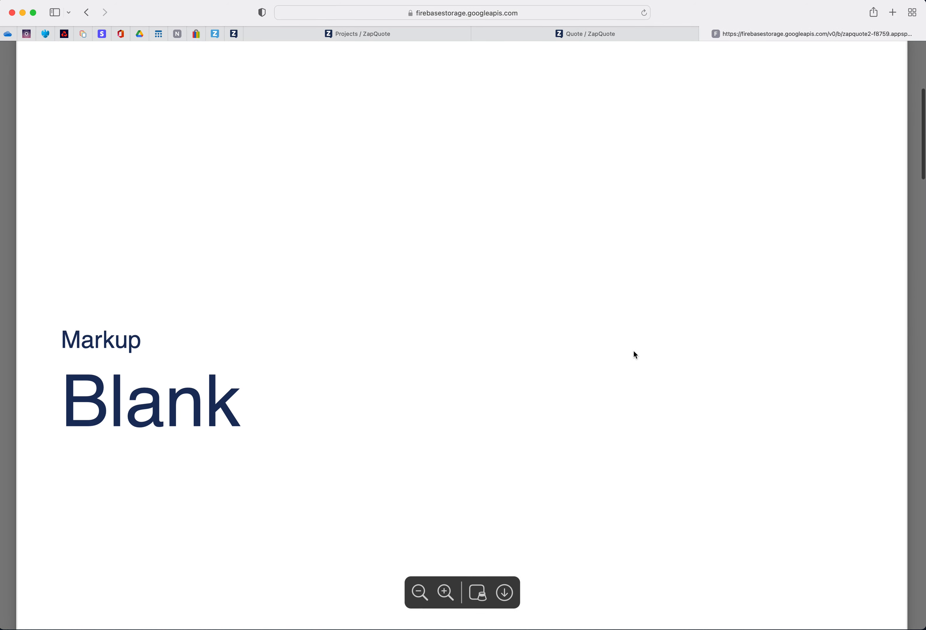
scroll(634, 354, "up", 3)
scroll(633, 354, "down", 20)
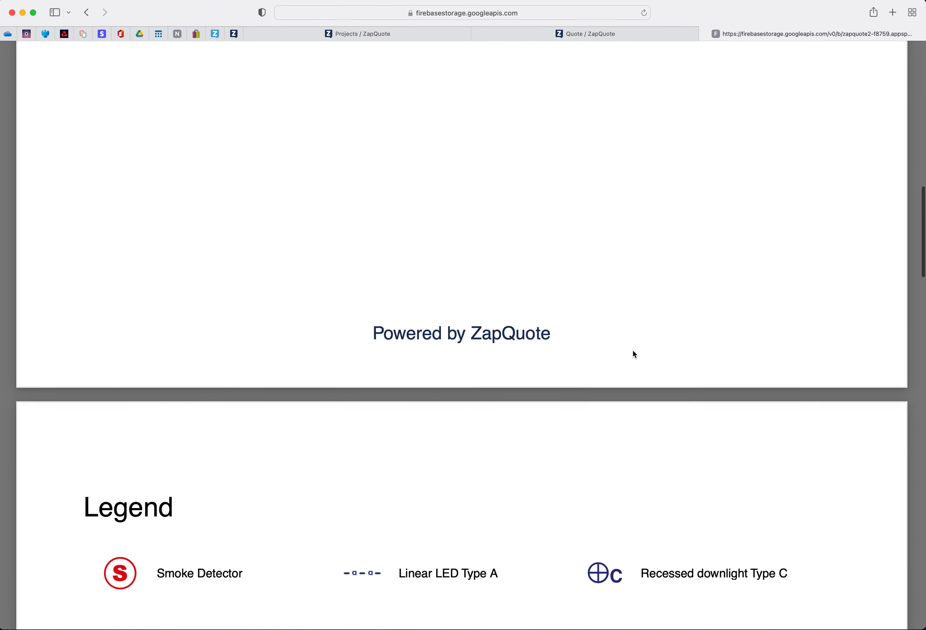
scroll(634, 355, "down", 1)
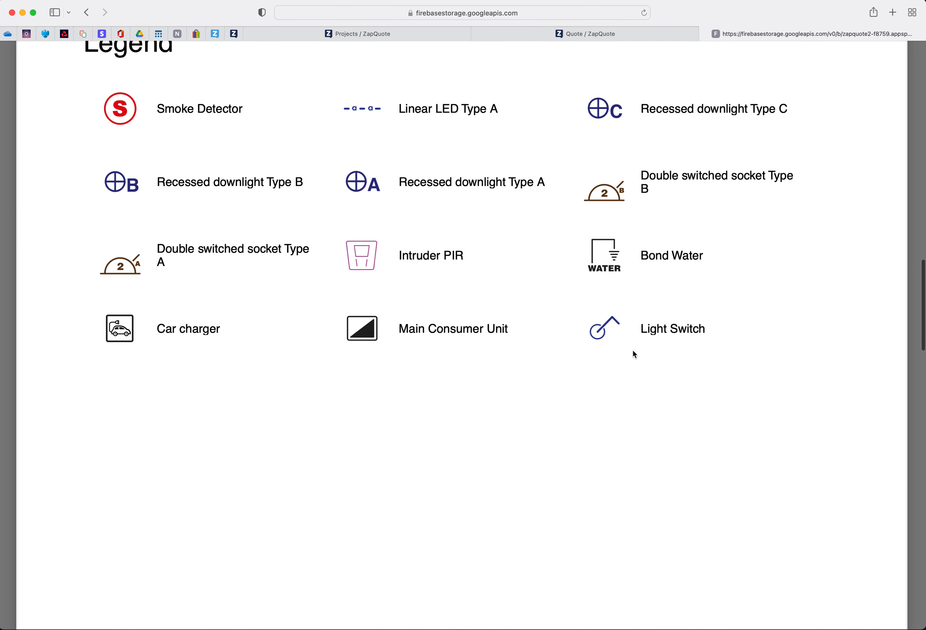
scroll(634, 354, "up", 1)
scroll(633, 354, "up", 4)
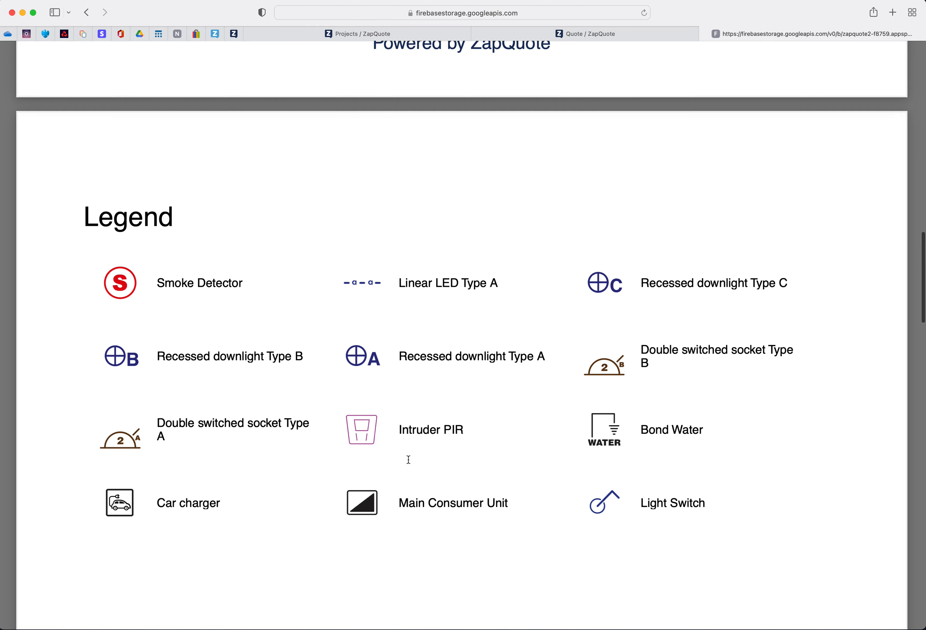
scroll(407, 463, "down", 12)
scroll(407, 460, "down", 15)
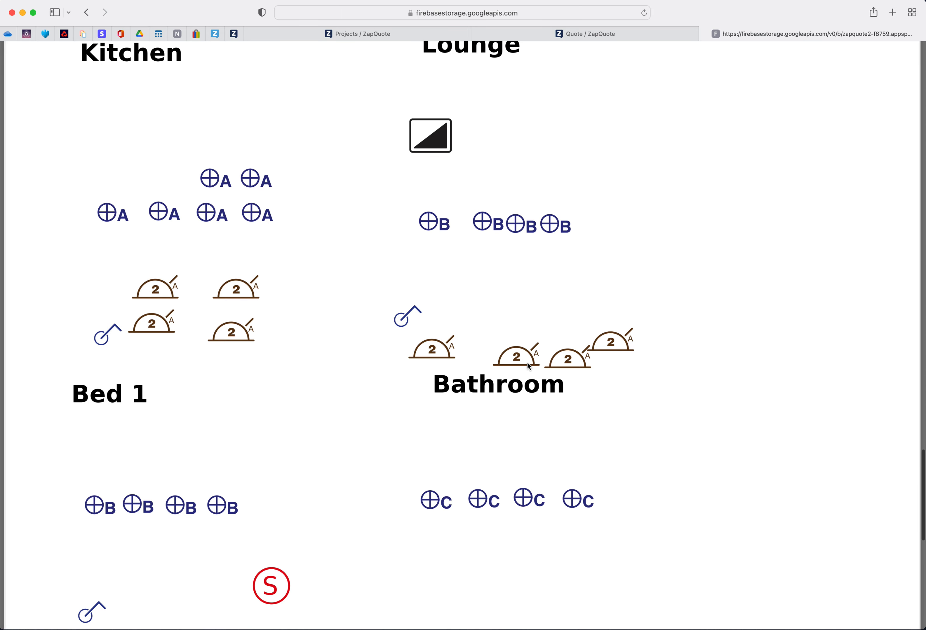
scroll(527, 361, "down", 5)
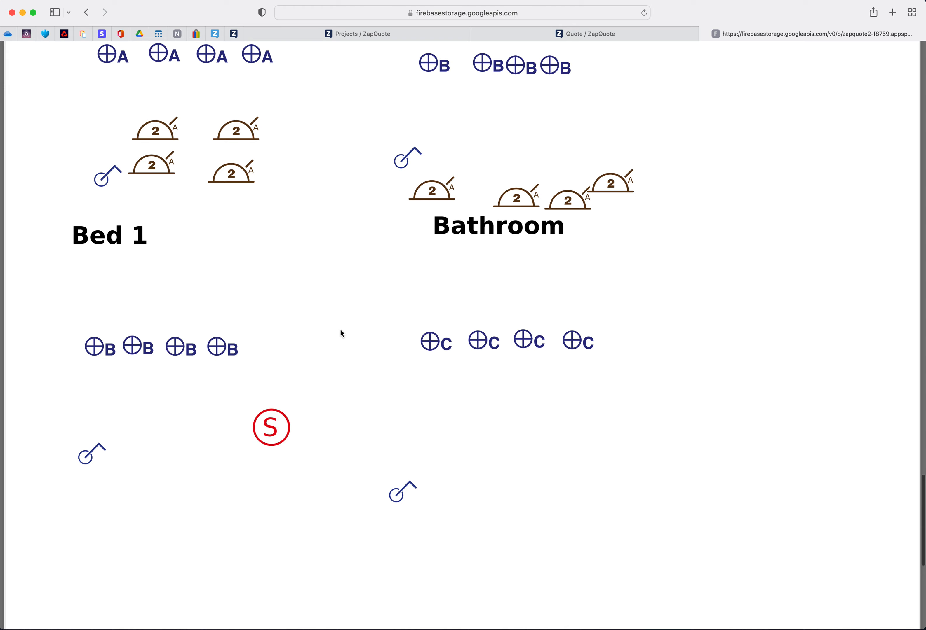
scroll(340, 330, "down", 10)
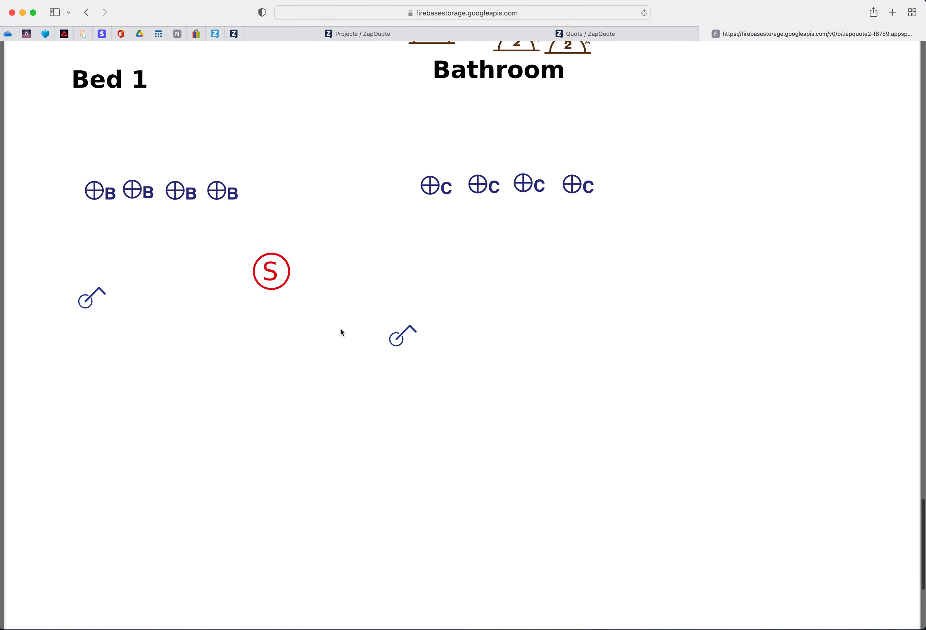
left_click(703, 34)
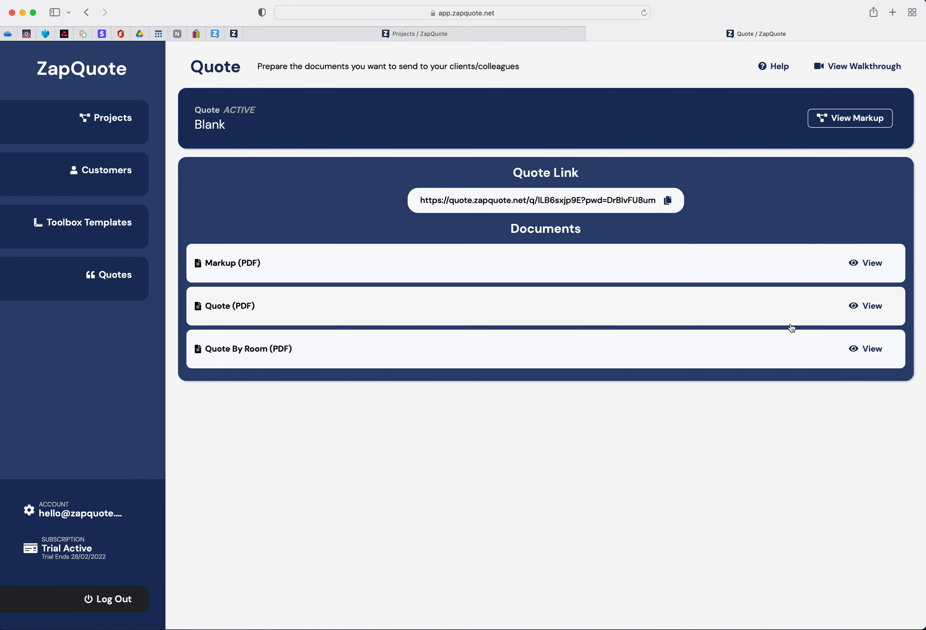
View the Quote By Room PDF, check the fittings and prices listed per room, and close it.
left_click(855, 351)
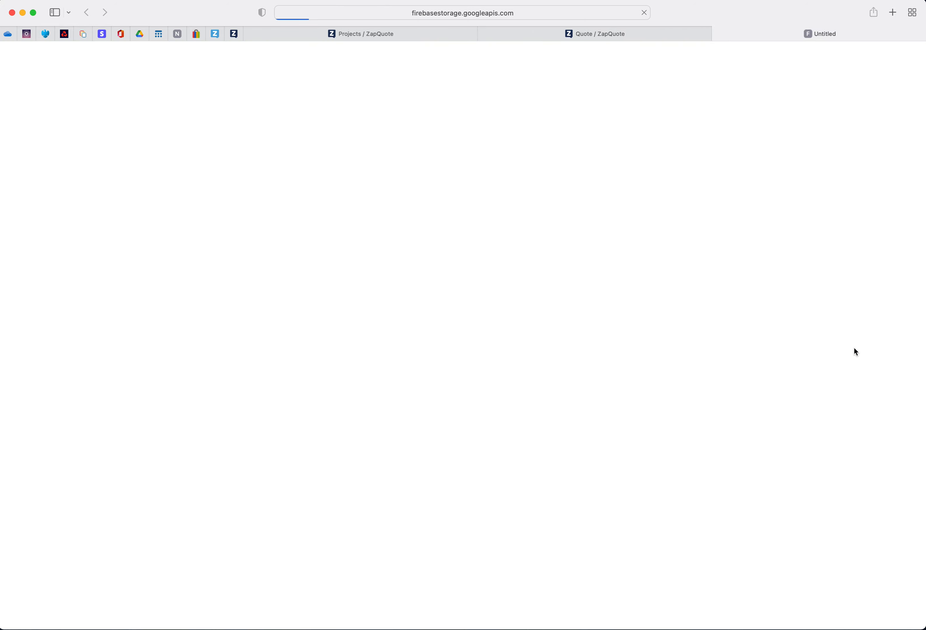
scroll(625, 388, "down", 6)
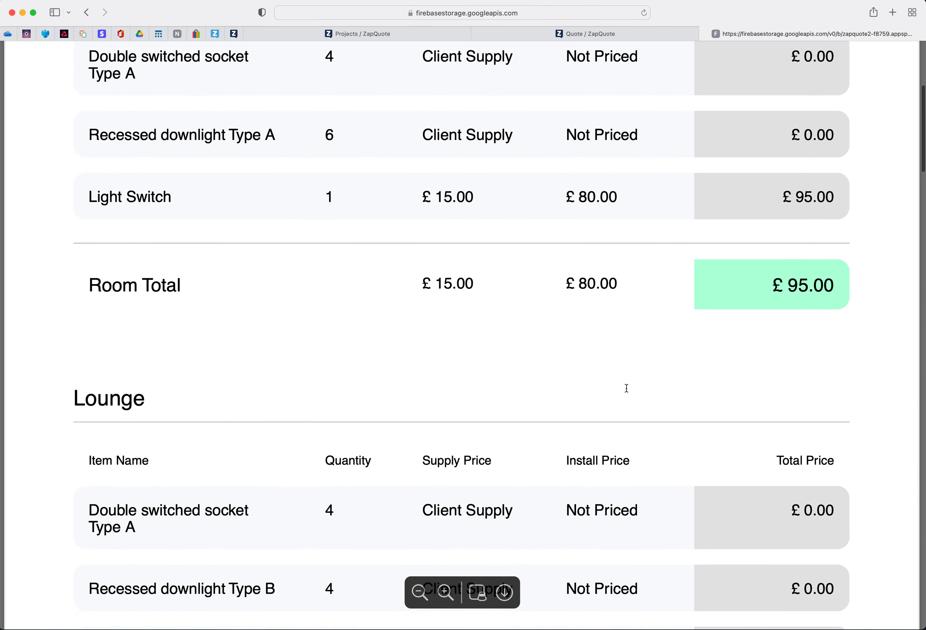
scroll(626, 388, "up", 3)
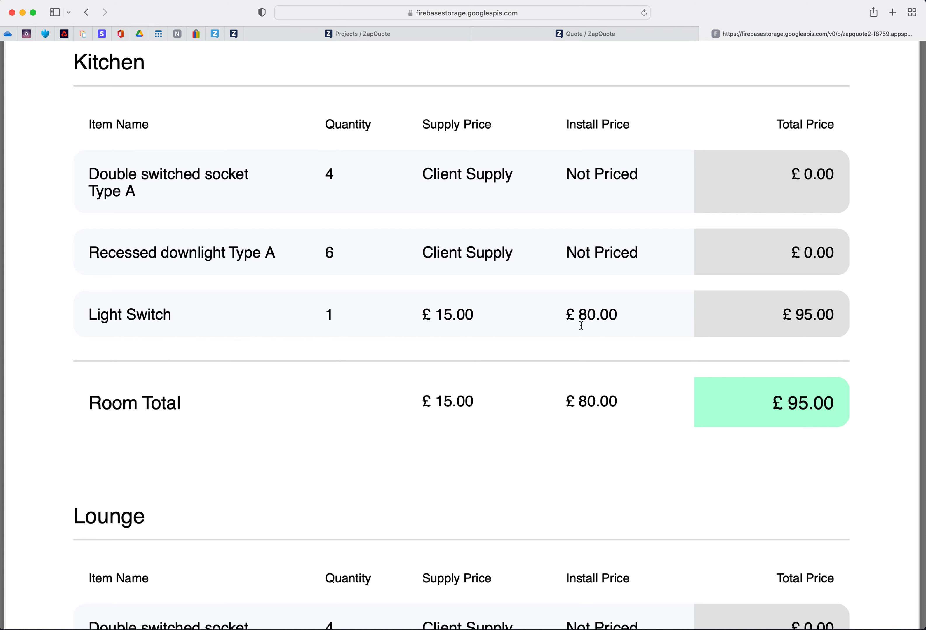
left_click(705, 34)
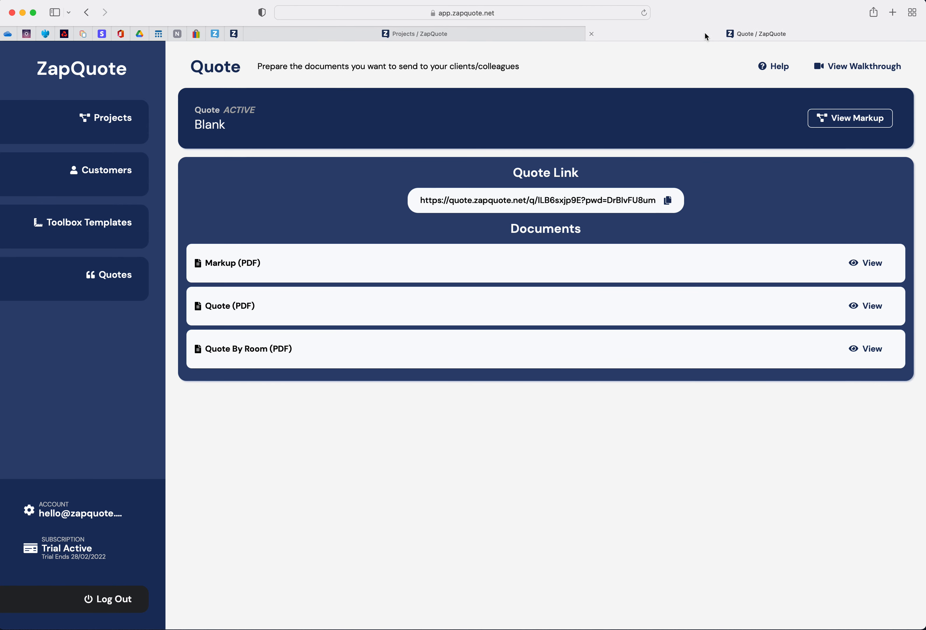